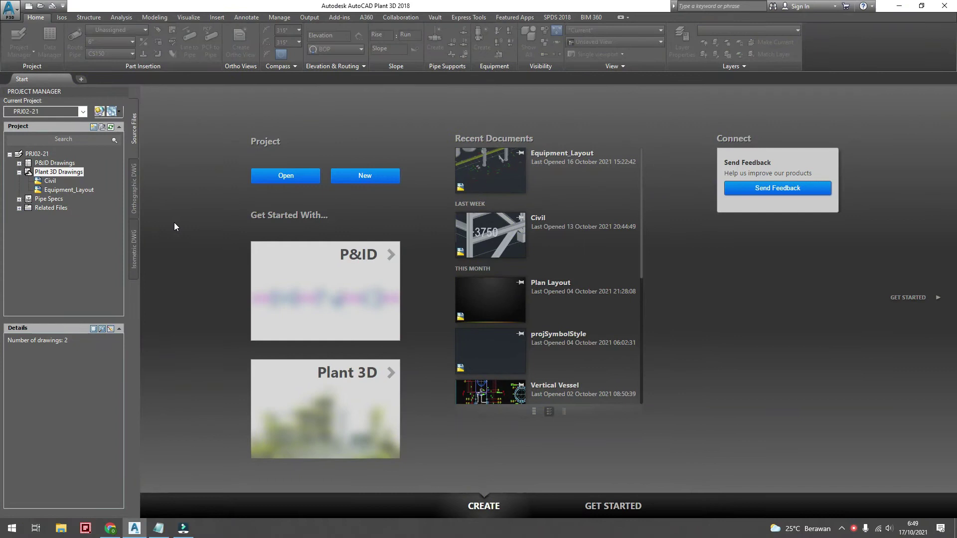
Add a new drawing called Piping.dwg under the project's Plant 3D Drawings folder
{"action": "right_click", "coordinate": [70, 174]}
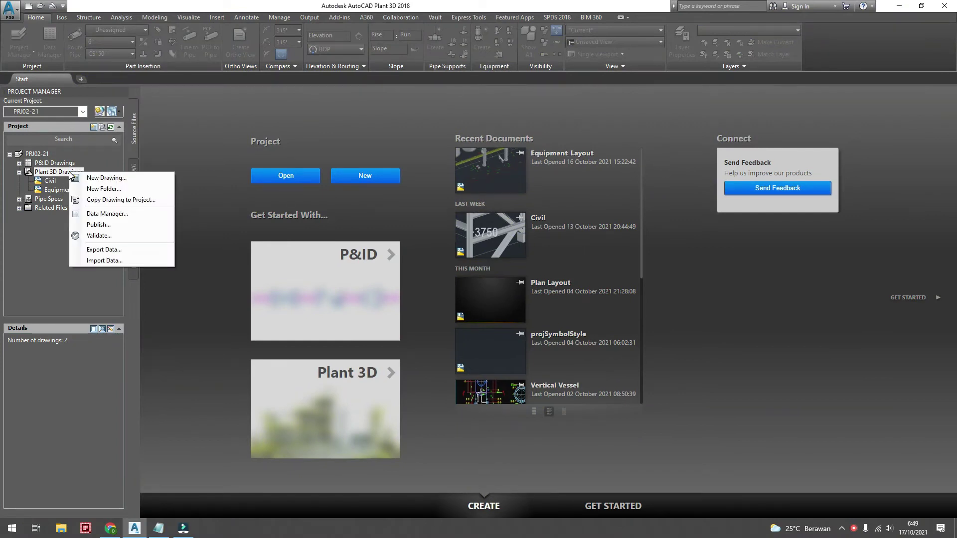
{"action": "left_click", "coordinate": [112, 180]}
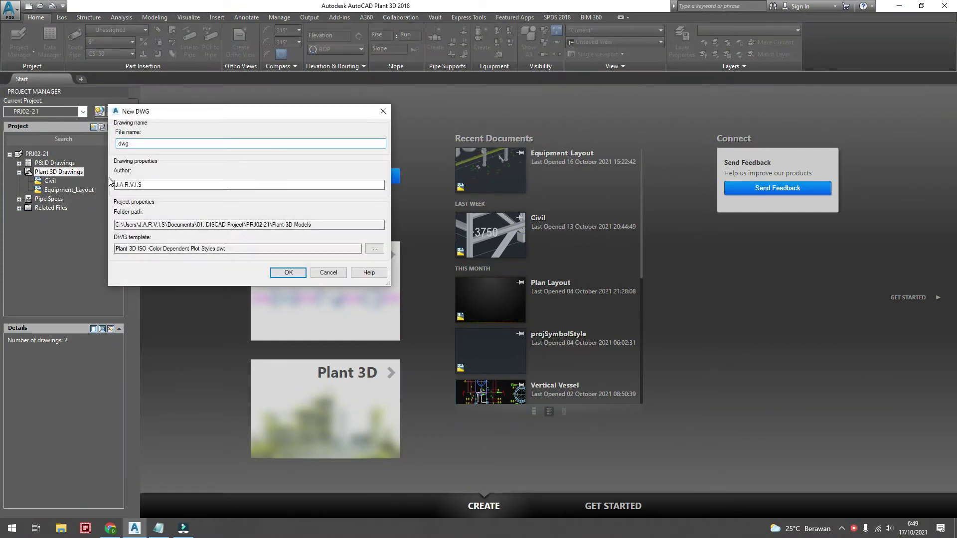
{"action": "type", "text": "Pl"}
{"action": "type", "text": "ng"}
{"action": "left_click", "coordinate": [285, 274]}
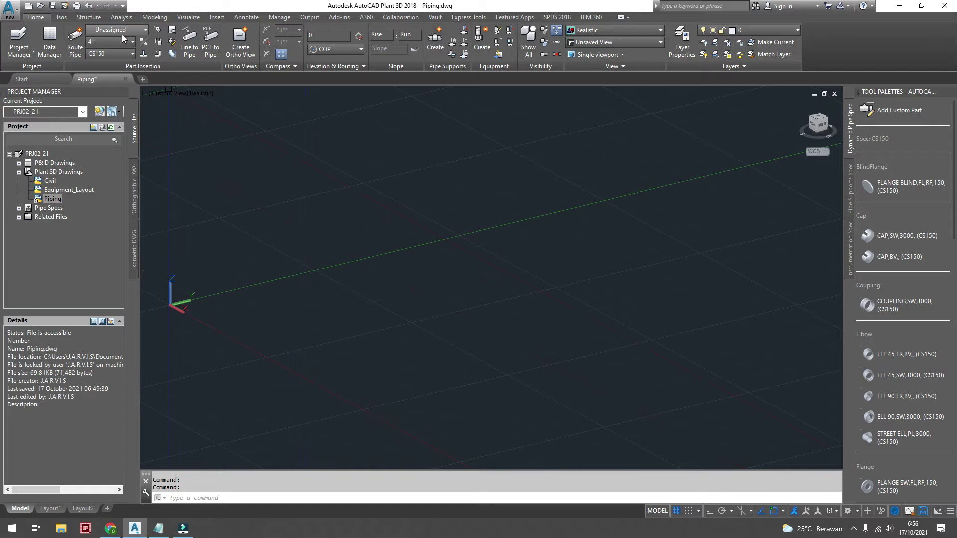
Confirm Part Insertion uses line number Unassigned, size 4" and spec CS150
{"action": "left_click", "coordinate": [146, 31]}
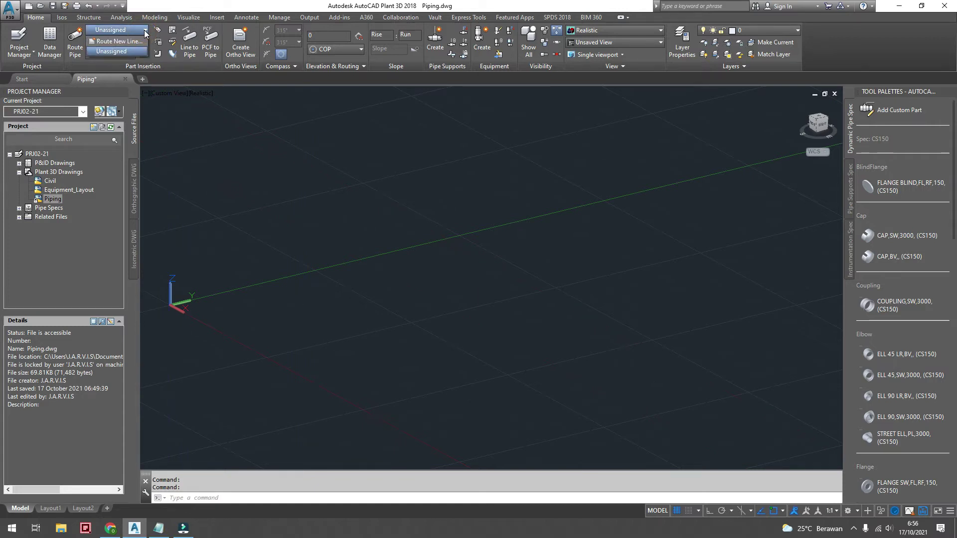
{"action": "left_click", "coordinate": [109, 51]}
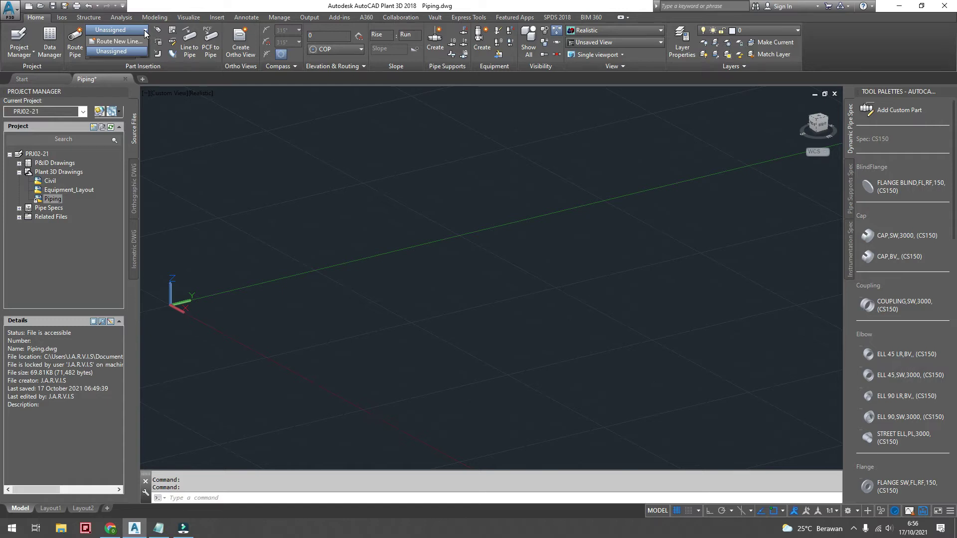
{"action": "left_click", "coordinate": [109, 42]}
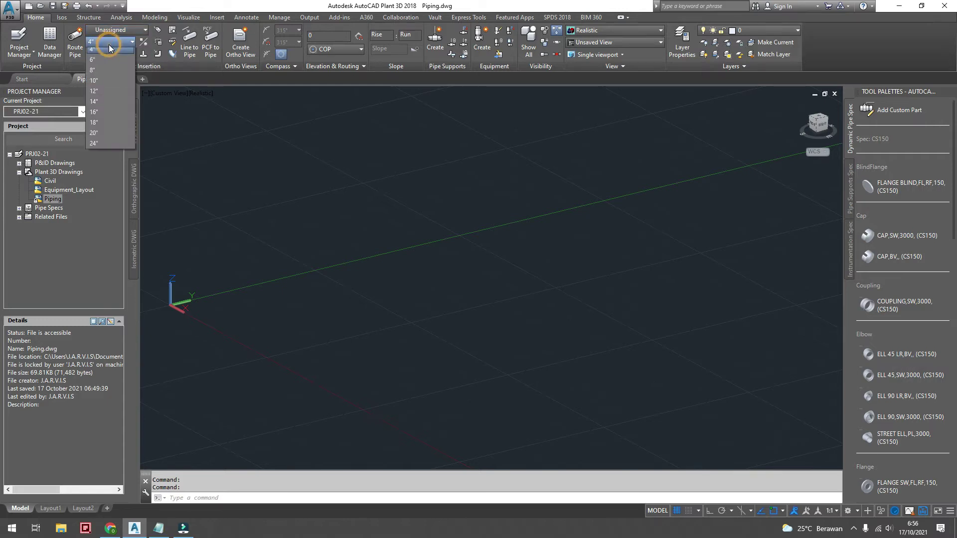
{"action": "left_click", "coordinate": [95, 119]}
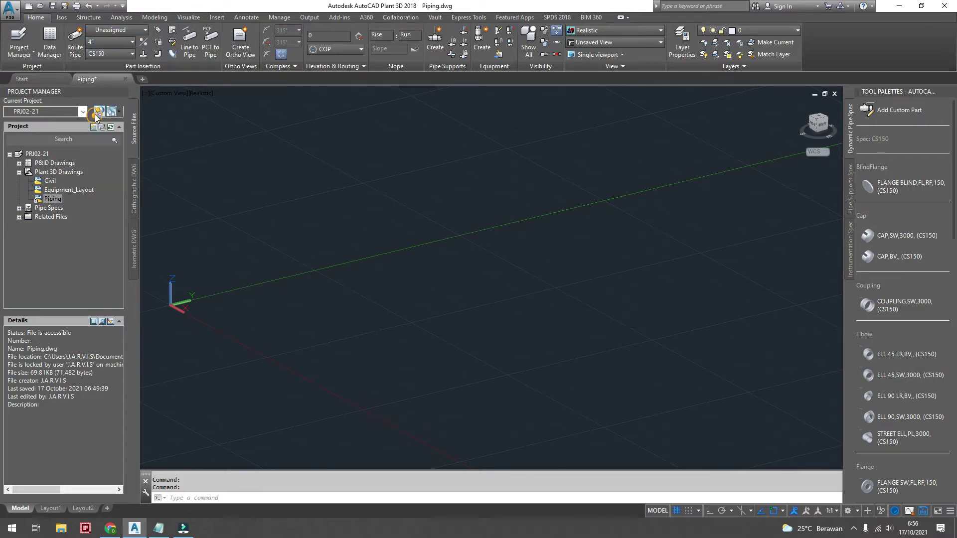
{"action": "left_click", "coordinate": [111, 52]}
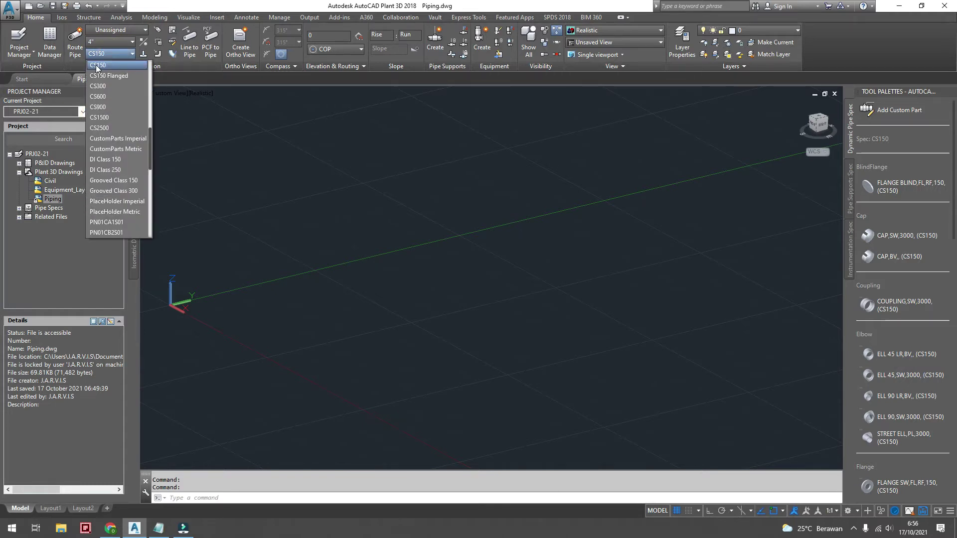
{"action": "scroll", "coordinate": [115, 135], "scroll_direction": "down", "scroll_amount": 3}
{"action": "scroll", "coordinate": [111, 151], "scroll_direction": "down", "scroll_amount": 3}
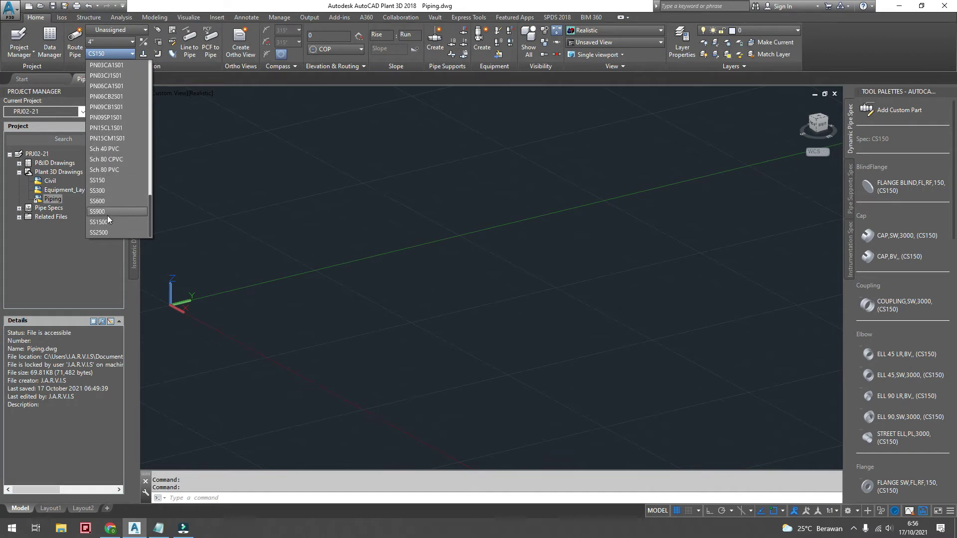
{"action": "scroll", "coordinate": [114, 202], "scroll_direction": "up", "scroll_amount": 3}
{"action": "scroll", "coordinate": [114, 202], "scroll_direction": "up", "scroll_amount": 4}
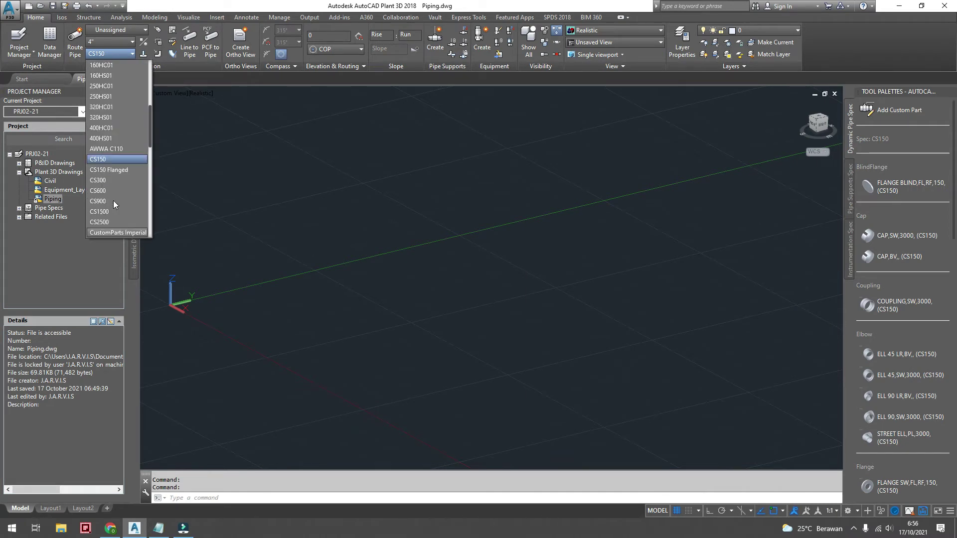
{"action": "left_click", "coordinate": [105, 160]}
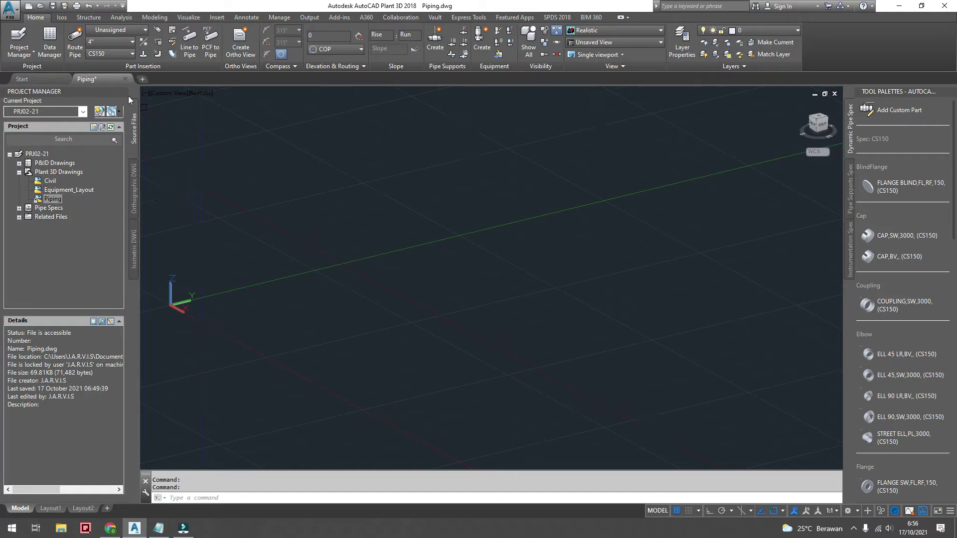
Start Route Pipe at elevation 0 with BOP (bottom of pipe) justification
{"action": "left_click", "coordinate": [73, 50]}
{"action": "double_click", "coordinate": [319, 36]}
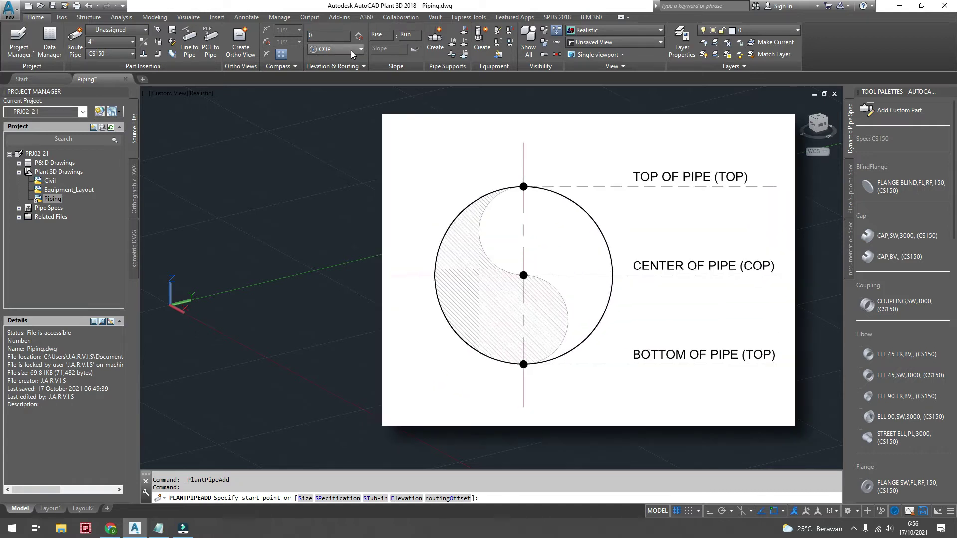
{"action": "left_click", "coordinate": [351, 50]}
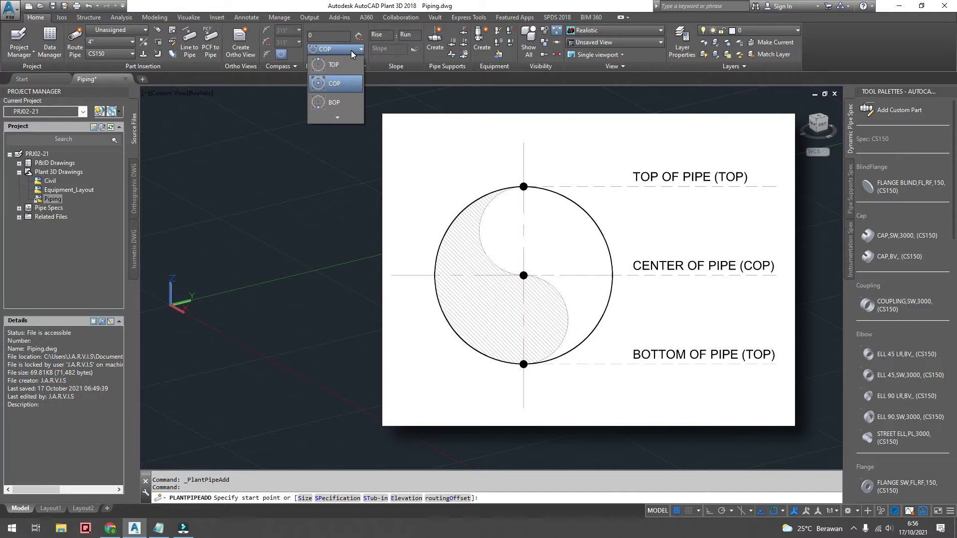
{"action": "left_click", "coordinate": [334, 102]}
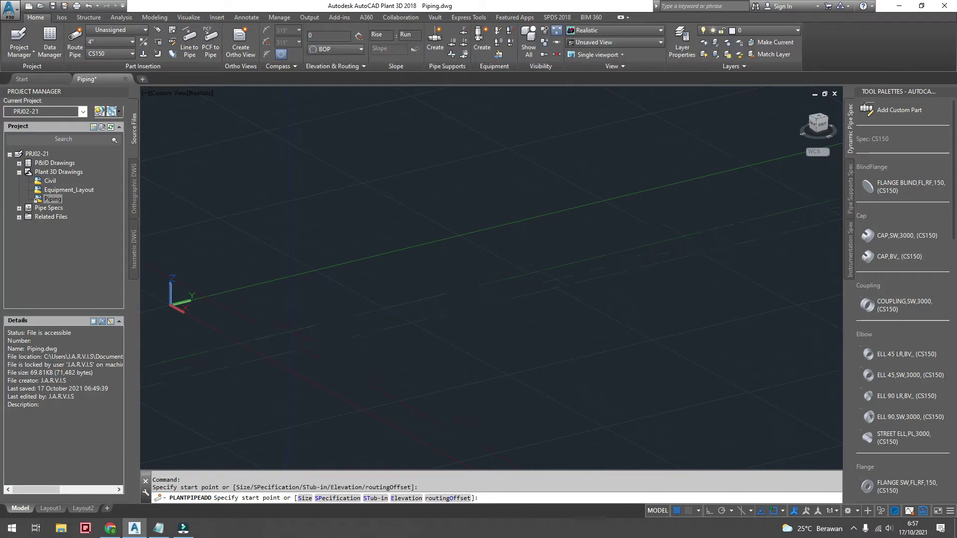
Route a straight 1000-long pipe from a picked start point with Ortho on, then select it
{"action": "left_click", "coordinate": [294, 317]}
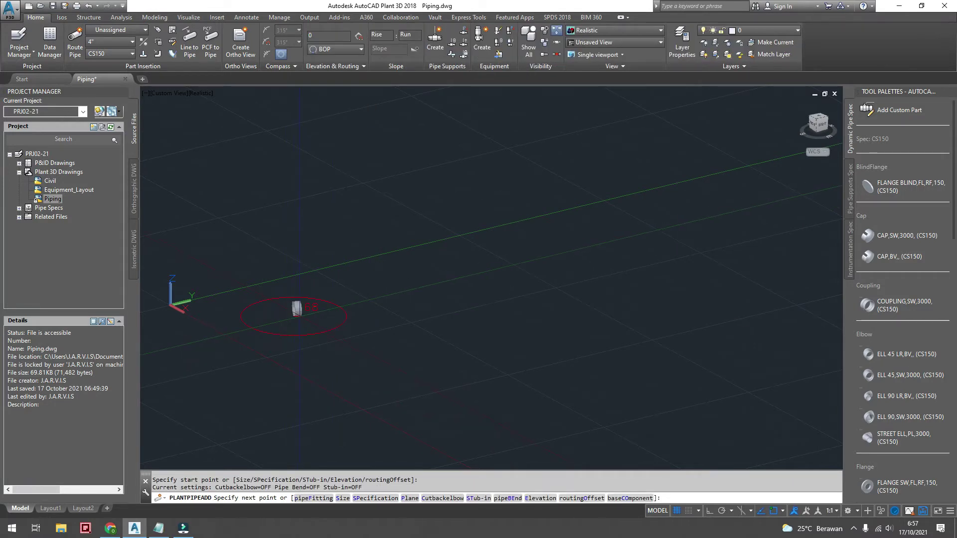
{"action": "left_click", "coordinate": [709, 512]}
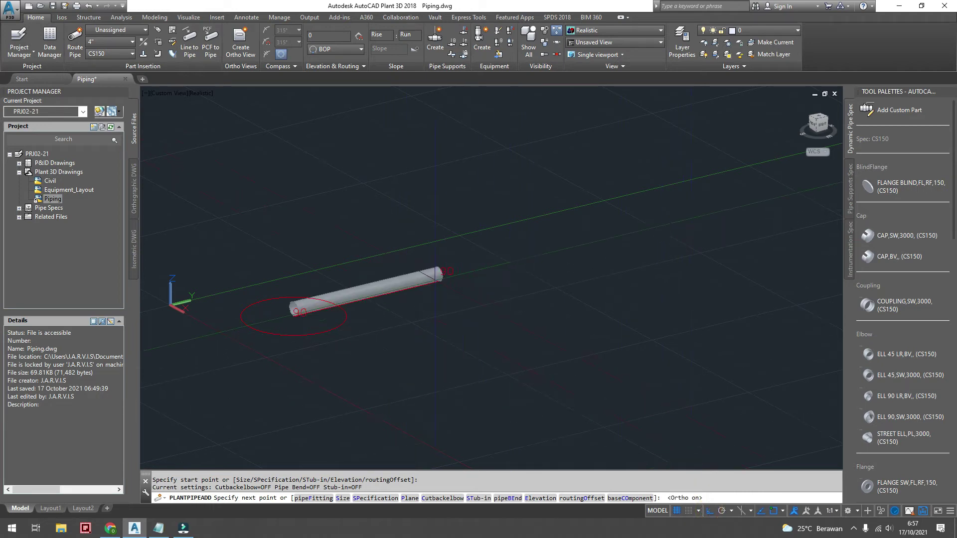
{"action": "left_click", "coordinate": [439, 273]}
{"action": "type", "text": "u"}
{"action": "key", "text": "Return"}
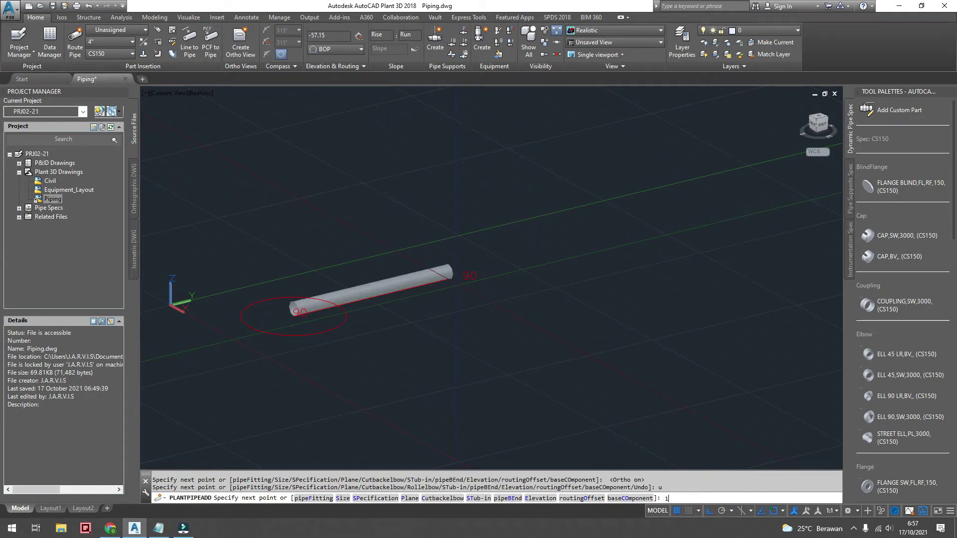
{"action": "type", "text": "000"}
{"action": "key", "text": "Return"}
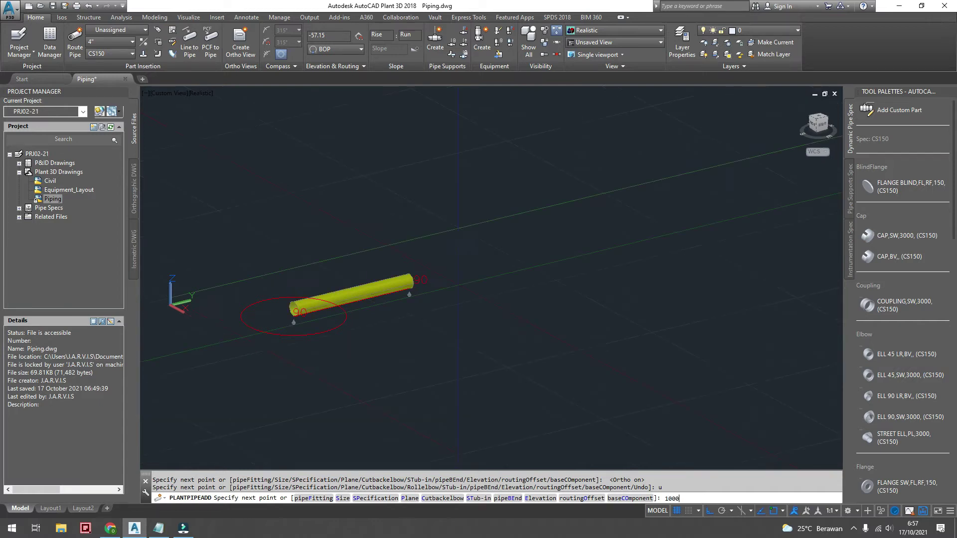
{"action": "key", "text": "Return"}
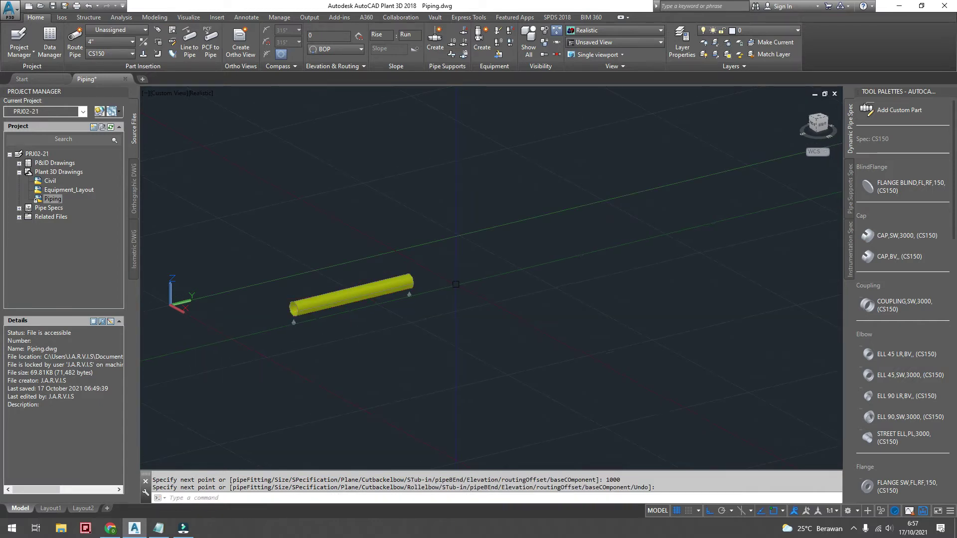
{"action": "scroll", "coordinate": [324, 282], "scroll_direction": "up", "scroll_amount": 4}
{"action": "left_click", "coordinate": [350, 306]}
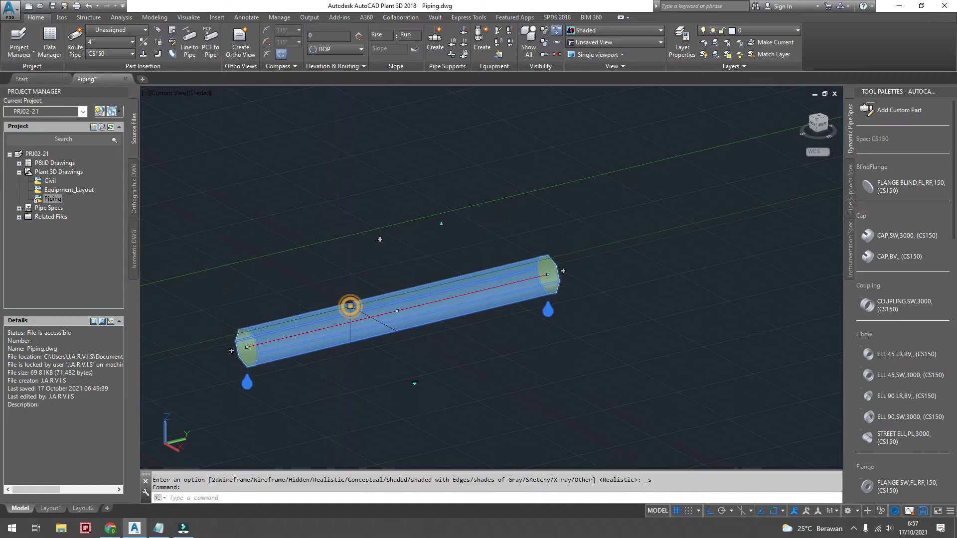
{"action": "right_click", "coordinate": [350, 306]}
{"action": "left_click", "coordinate": [397, 501]}
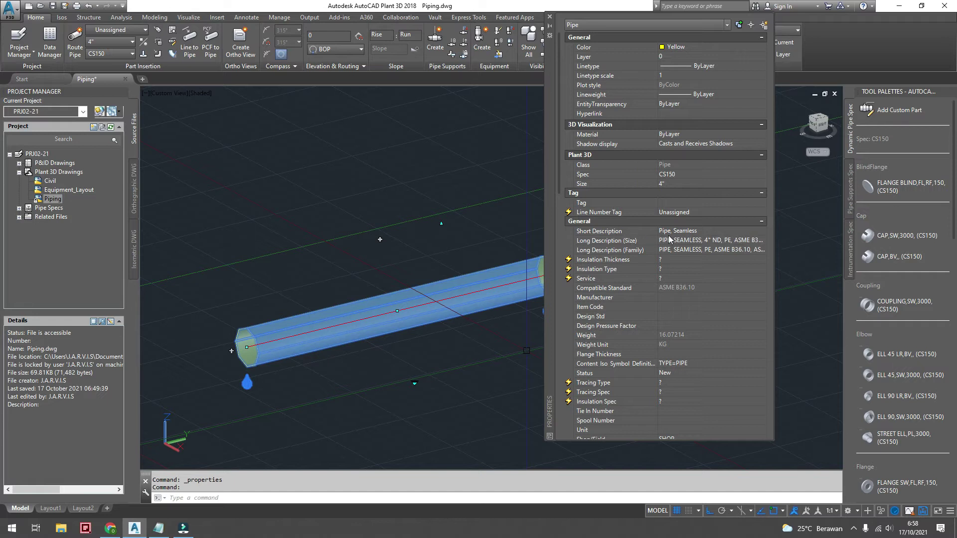
{"action": "scroll", "coordinate": [723, 274], "scroll_direction": "down", "scroll_amount": 2}
{"action": "scroll", "coordinate": [720, 271], "scroll_direction": "down", "scroll_amount": 2}
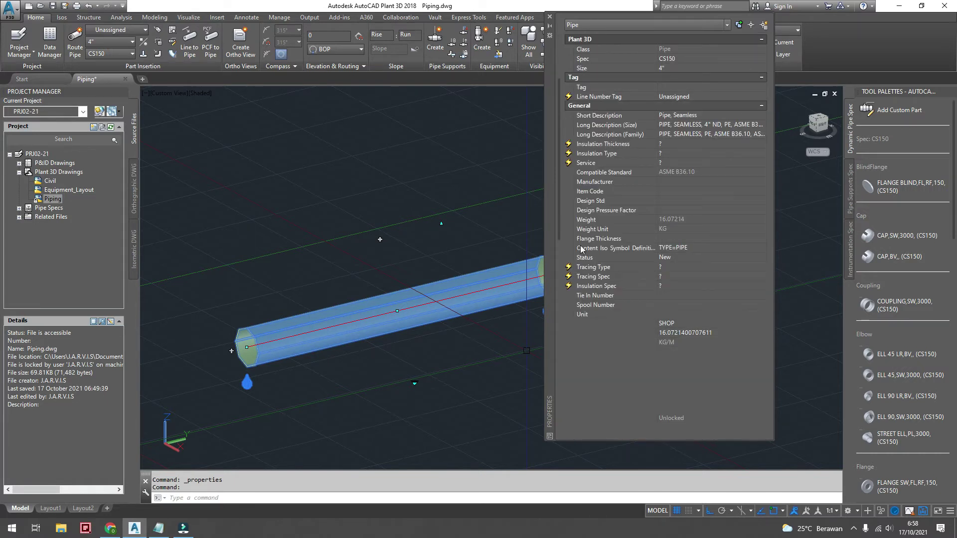
{"action": "scroll", "coordinate": [626, 264], "scroll_direction": "down", "scroll_amount": 4}
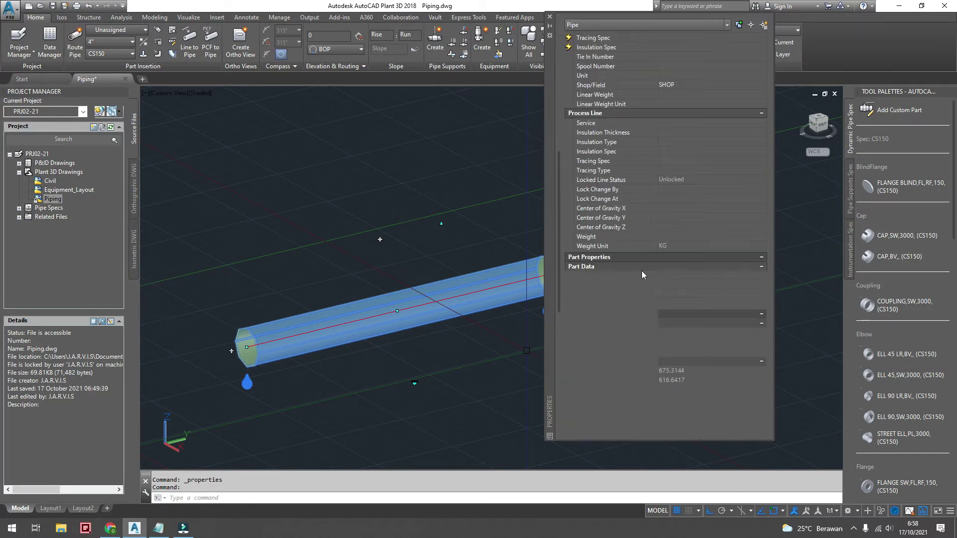
{"action": "scroll", "coordinate": [648, 262], "scroll_direction": "down", "scroll_amount": 3}
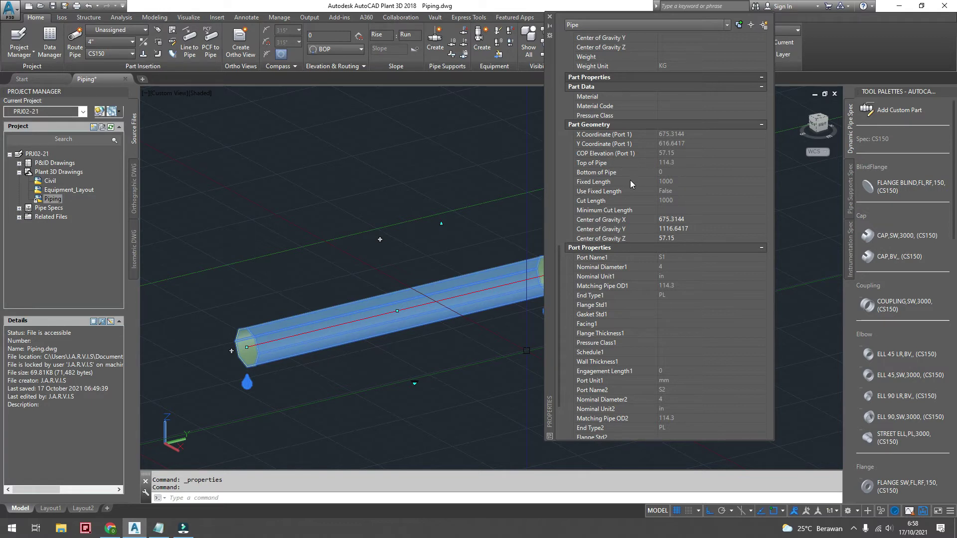
{"action": "left_click", "coordinate": [550, 19]}
Start a new pipe route at elevation 500 measured from pipe centre (COP)
{"action": "key", "text": "Escape"}
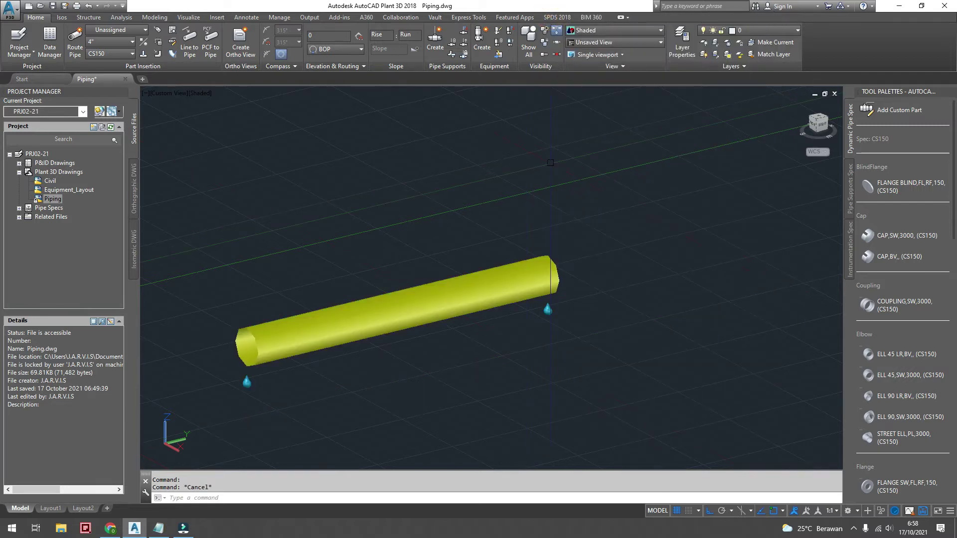
{"action": "scroll", "coordinate": [546, 186], "scroll_direction": "down", "scroll_amount": 2}
{"action": "middle_click_drag", "start_coordinate": [546, 186], "coordinate": [490, 172]}
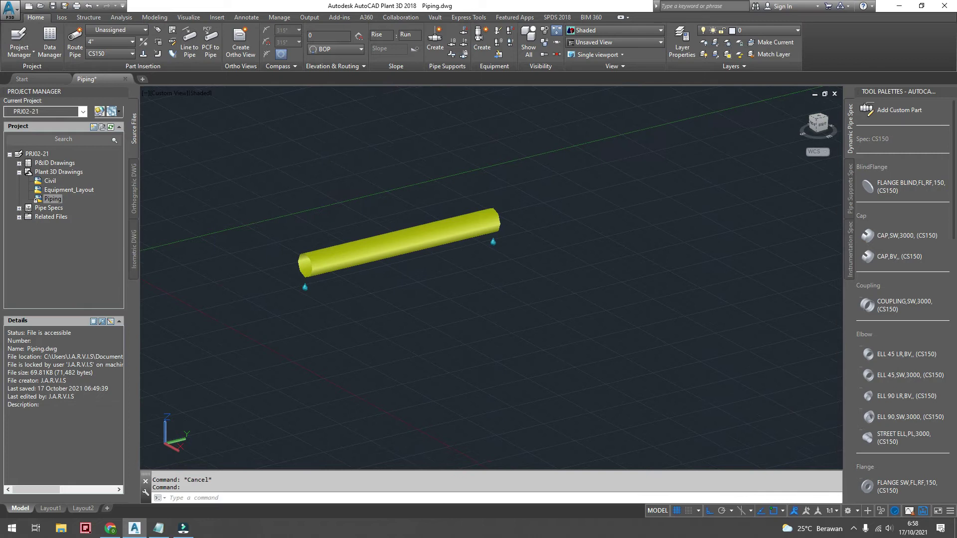
{"action": "left_click", "coordinate": [75, 40]}
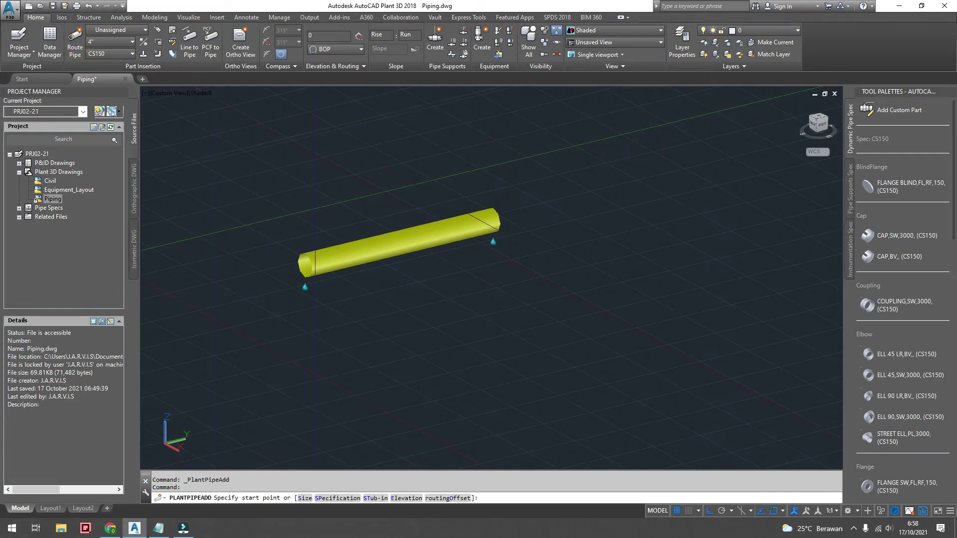
{"action": "left_click", "coordinate": [310, 36]}
{"action": "type", "text": "500"}
{"action": "left_click", "coordinate": [355, 50]}
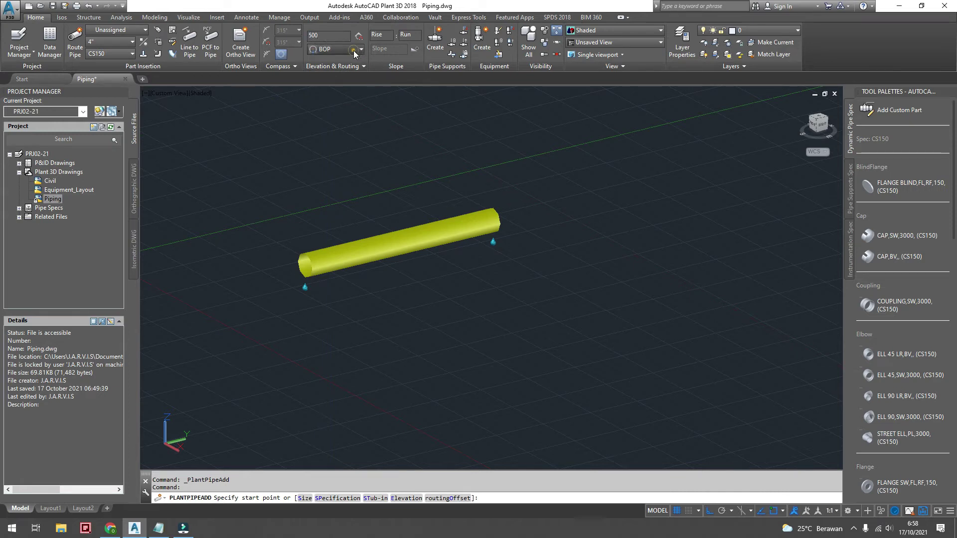
{"action": "left_click", "coordinate": [339, 84]}
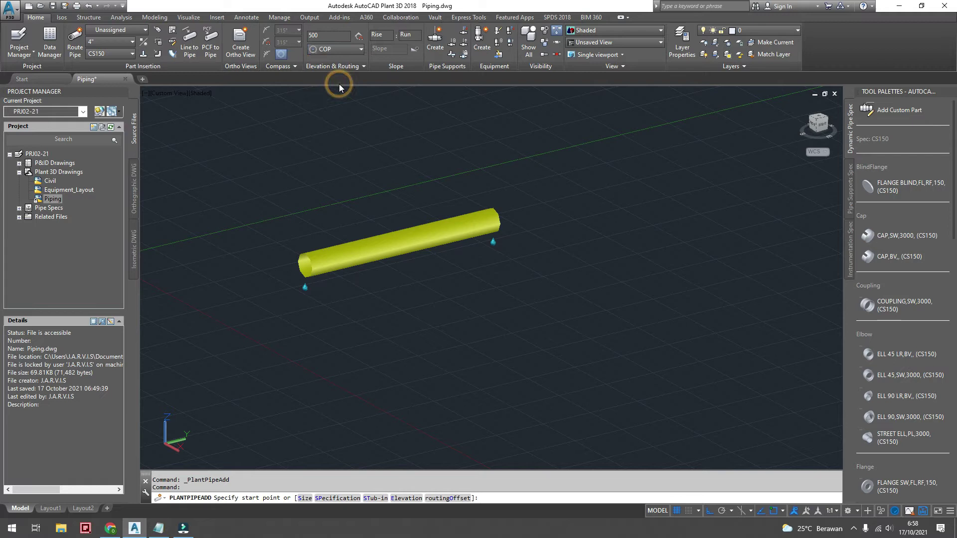
Route a 1500-long straight pipe beside the first one and select it
{"action": "middle_click_drag", "start_coordinate": [324, 152], "coordinate": [360, 168]}
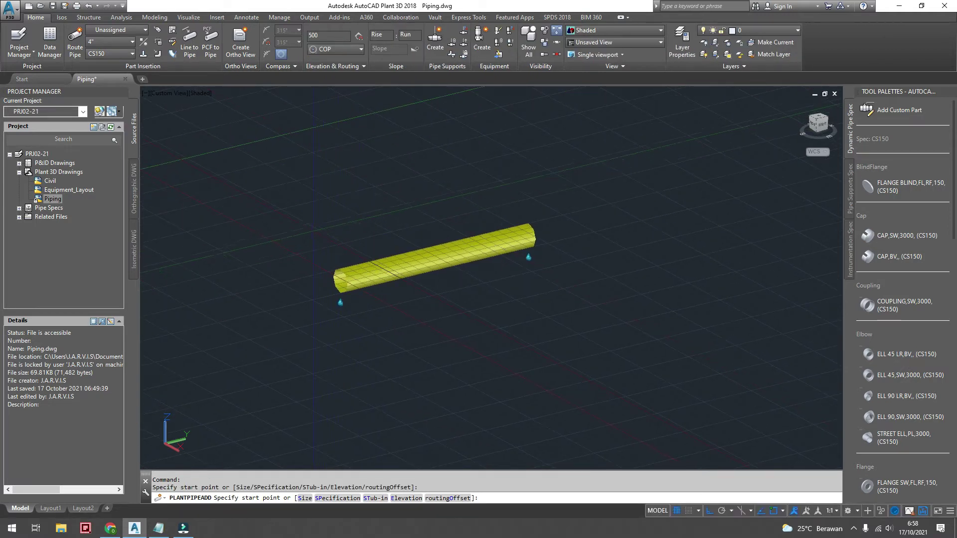
{"action": "left_click", "coordinate": [299, 219]}
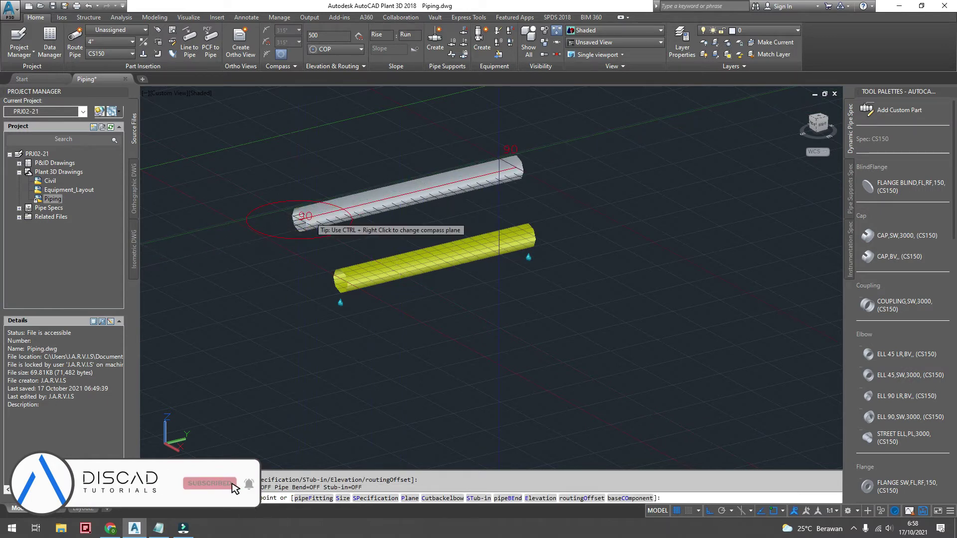
{"action": "type", "text": "1500"}
{"action": "key", "text": "Return"}
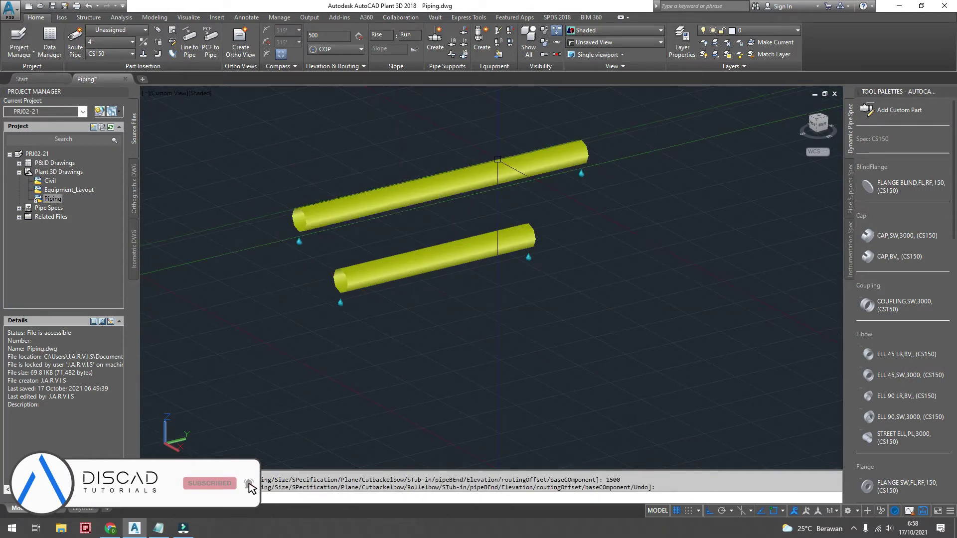
{"action": "key", "text": "Return"}
{"action": "mouse_move", "coordinate": [498, 160]}
{"action": "middle_mouse_down", "text": "shift"}
{"action": "mouse_move", "coordinate": [488, 191]}
{"action": "mouse_move", "coordinate": [510, 188]}
{"action": "mouse_move", "coordinate": [411, 218]}
{"action": "middle_mouse_up", "text": "shift"}
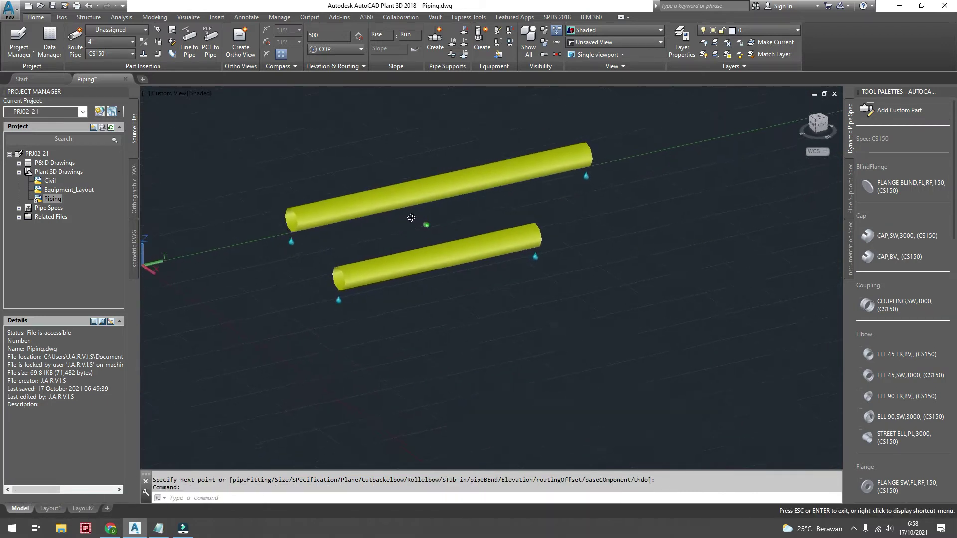
{"action": "left_click", "coordinate": [391, 198]}
Review the upper 1500-long pipe's Part Geometry properties, then delete that pipe
{"action": "right_click", "coordinate": [391, 199]}
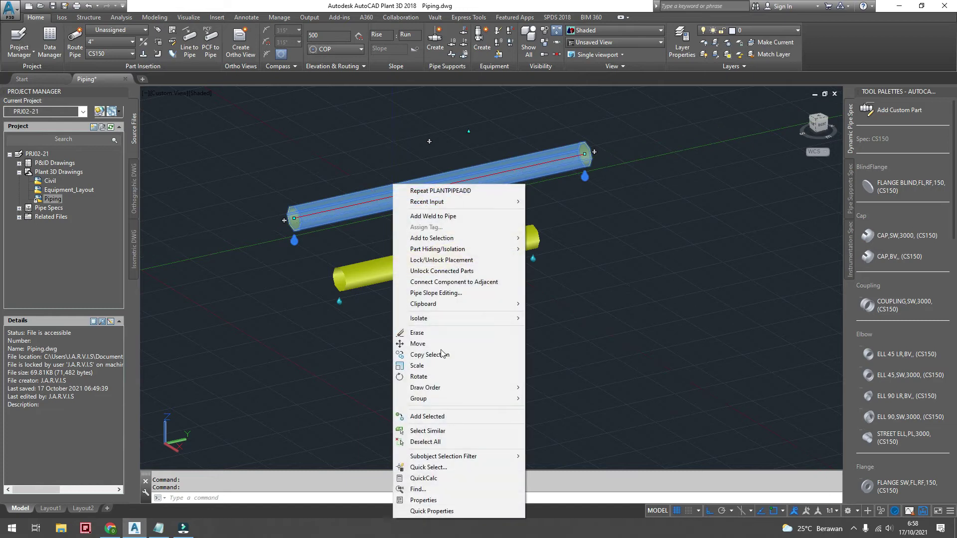
{"action": "left_click", "coordinate": [437, 500]}
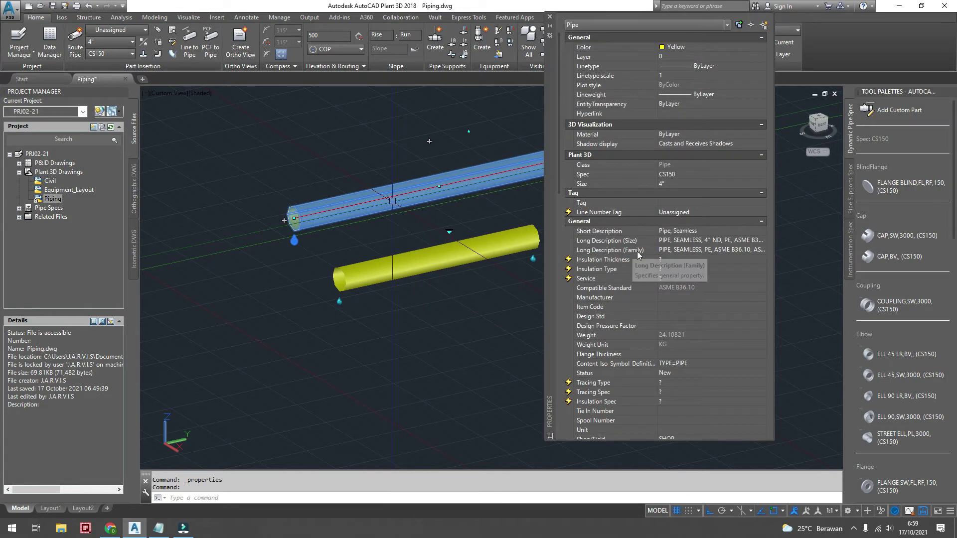
{"action": "scroll", "coordinate": [645, 262], "scroll_direction": "down", "scroll_amount": 3}
{"action": "scroll", "coordinate": [648, 264], "scroll_direction": "down", "scroll_amount": 3}
{"action": "scroll", "coordinate": [647, 262], "scroll_direction": "down", "scroll_amount": 3}
{"action": "scroll", "coordinate": [663, 254], "scroll_direction": "down", "scroll_amount": 2}
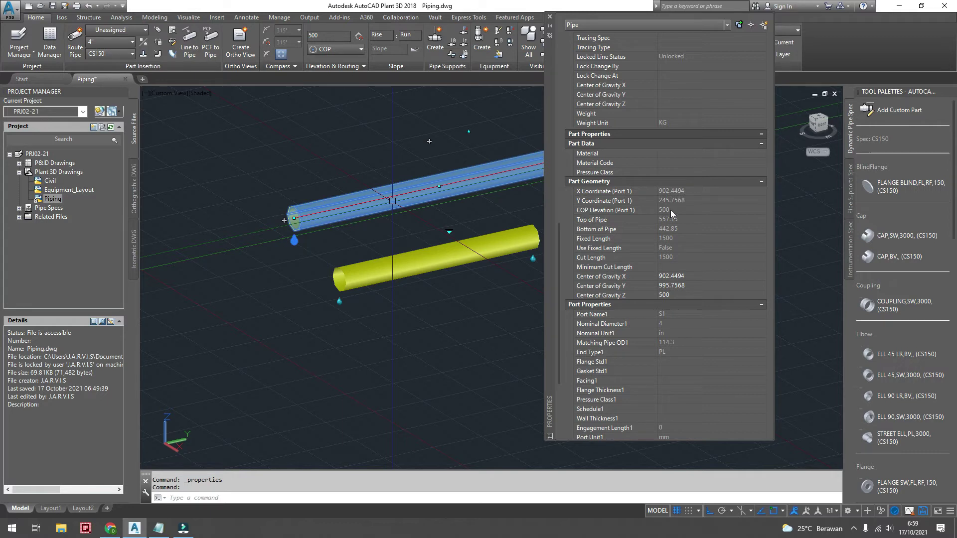
{"action": "left_click", "coordinate": [551, 19]}
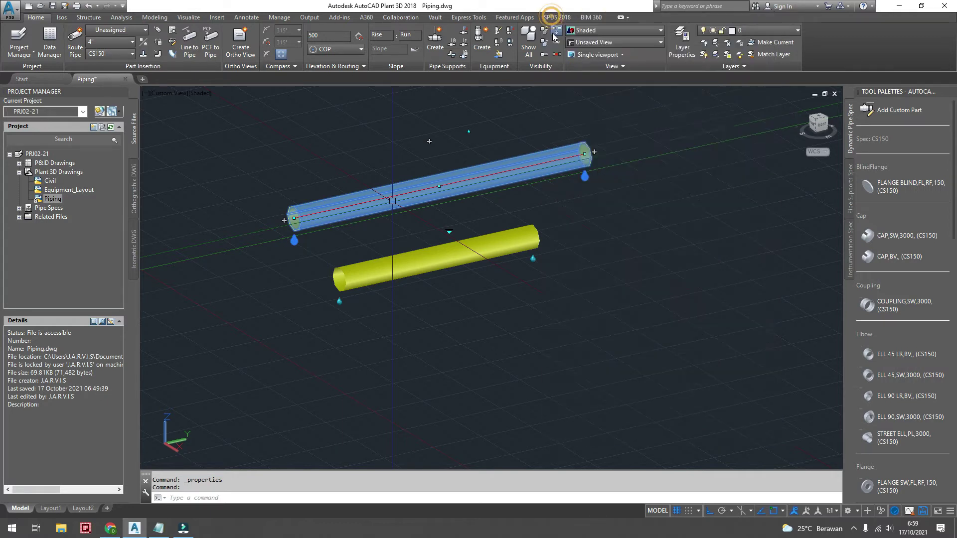
{"action": "left_click", "coordinate": [154, 17]}
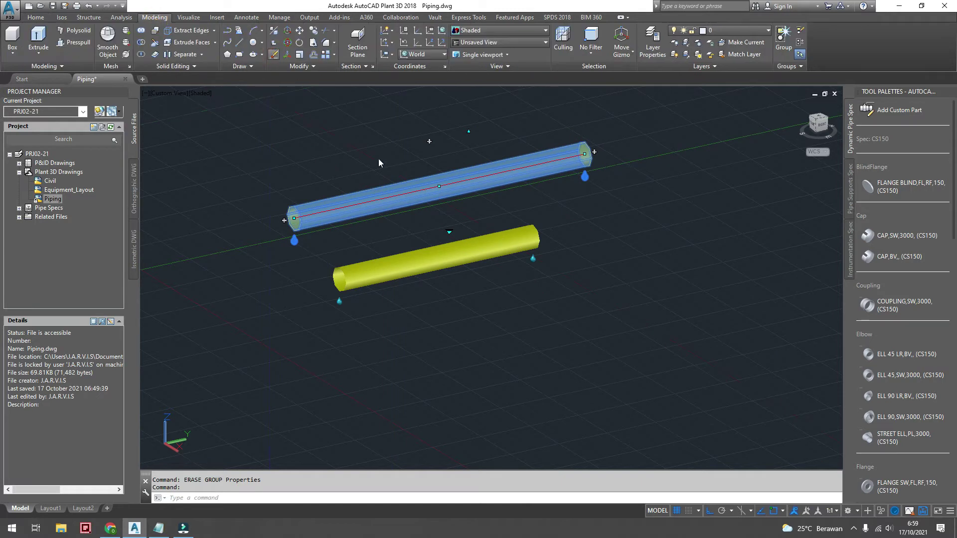
{"action": "key", "text": "Delete"}
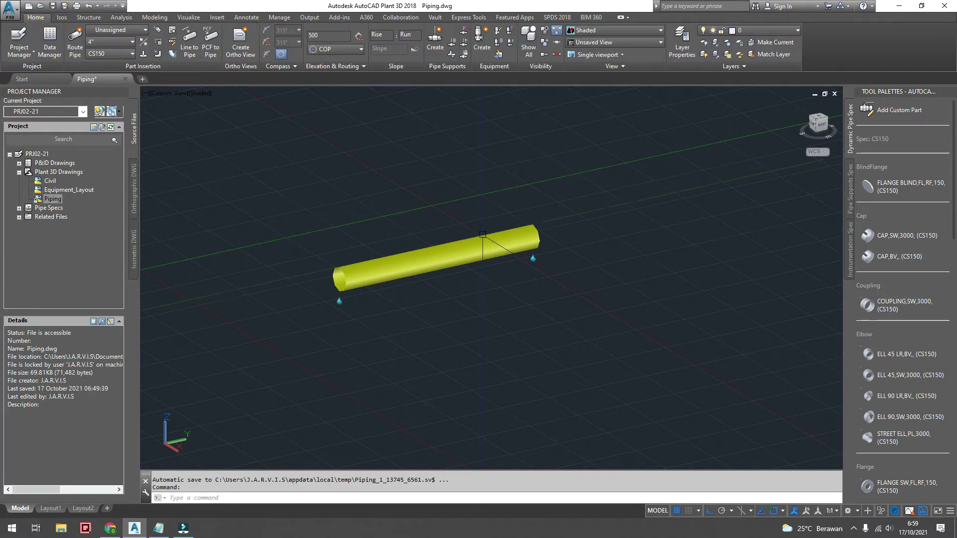
Continue from the remaining pipe's end with an elbow and an angled second leg
{"action": "middle_click_drag", "start_coordinate": [410, 199], "coordinate": [488, 272], "text": "shift"}
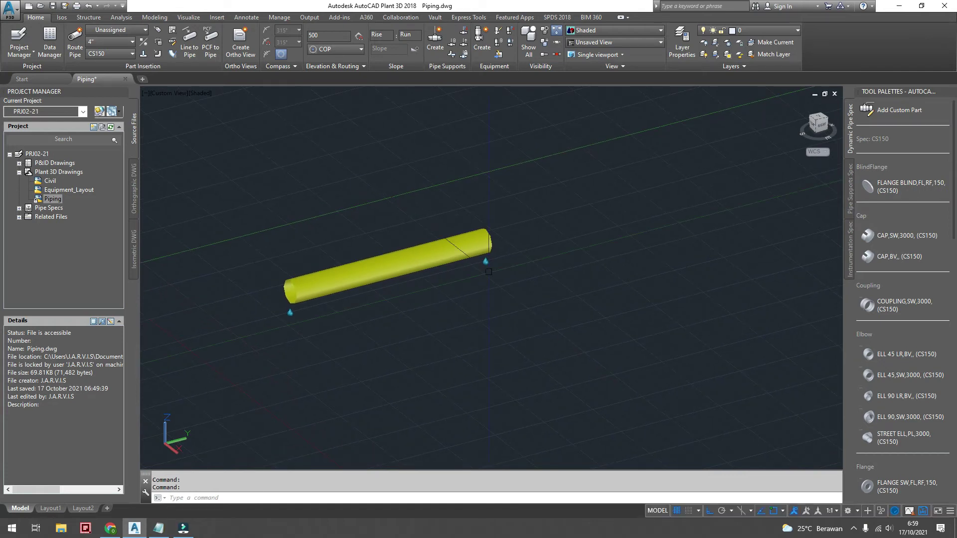
{"action": "left_click", "coordinate": [485, 241]}
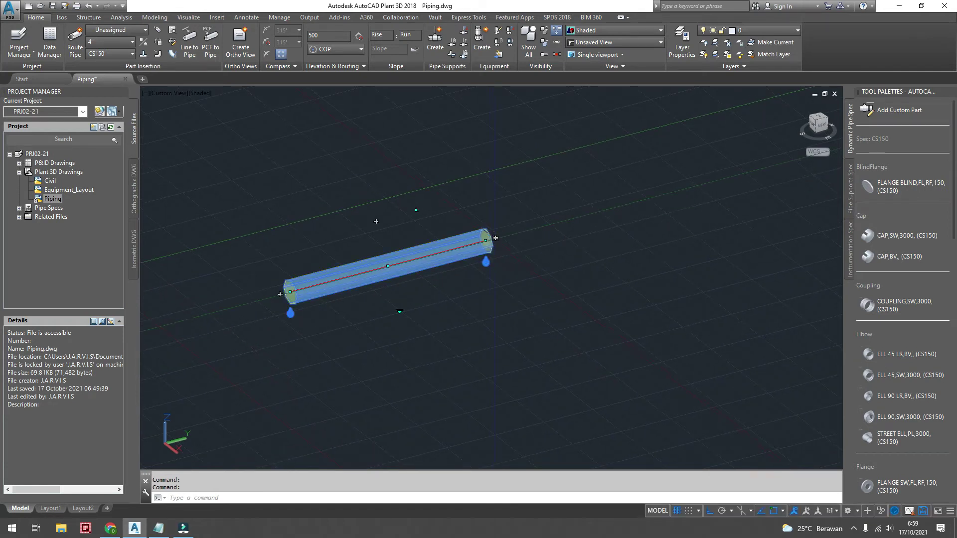
{"action": "left_click", "coordinate": [495, 238]}
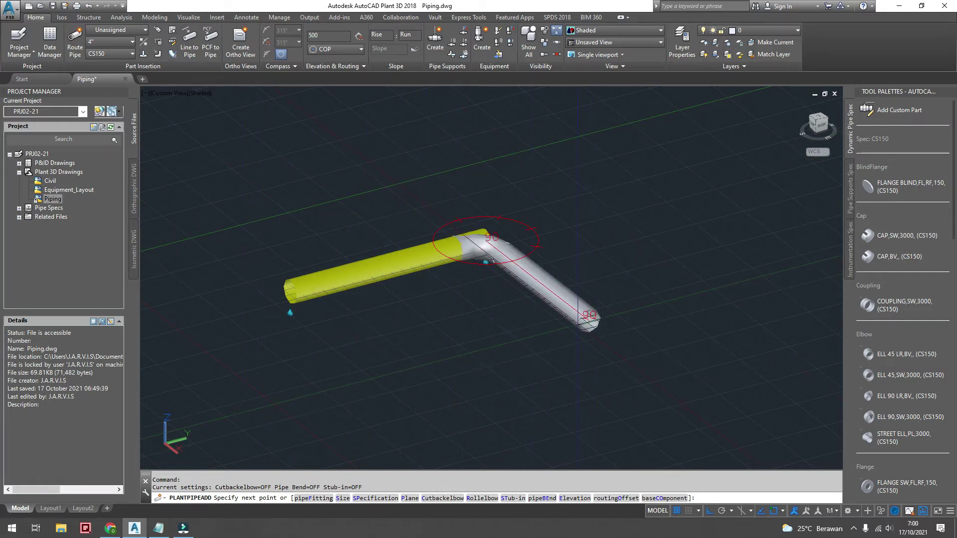
{"action": "left_click", "coordinate": [577, 325]}
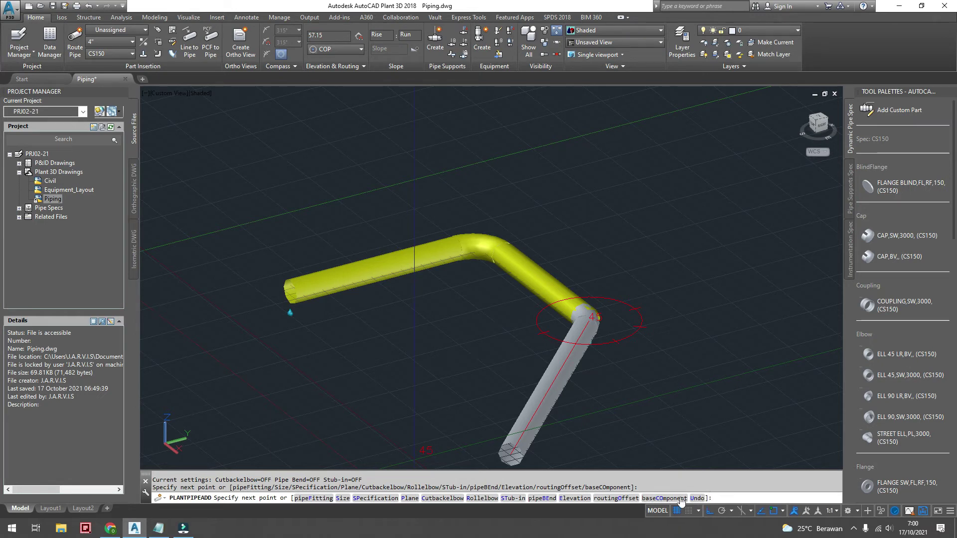
Cycle the routing plane with P several times, then choose routing to an elevation
{"action": "left_click", "coordinate": [410, 498]}
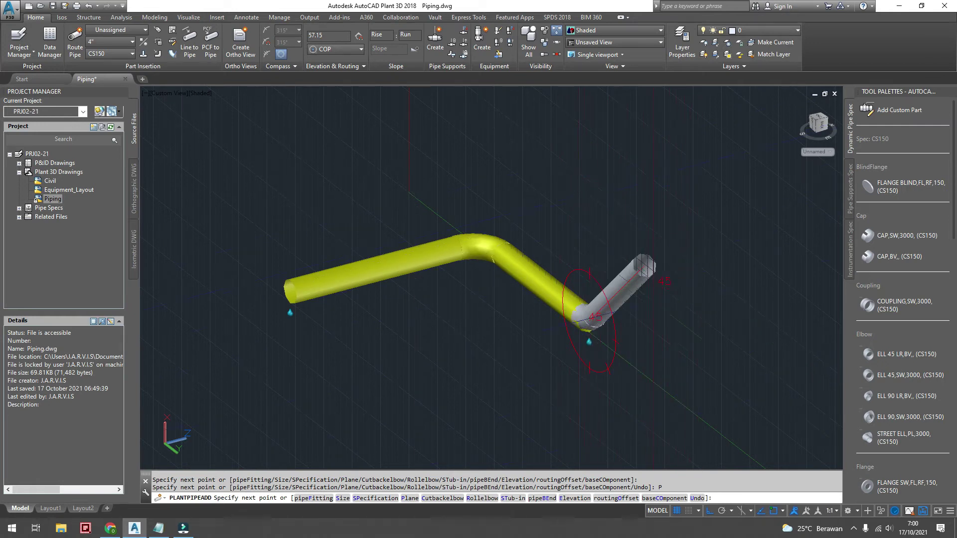
{"action": "type", "text": "p"}
{"action": "key", "text": "Return"}
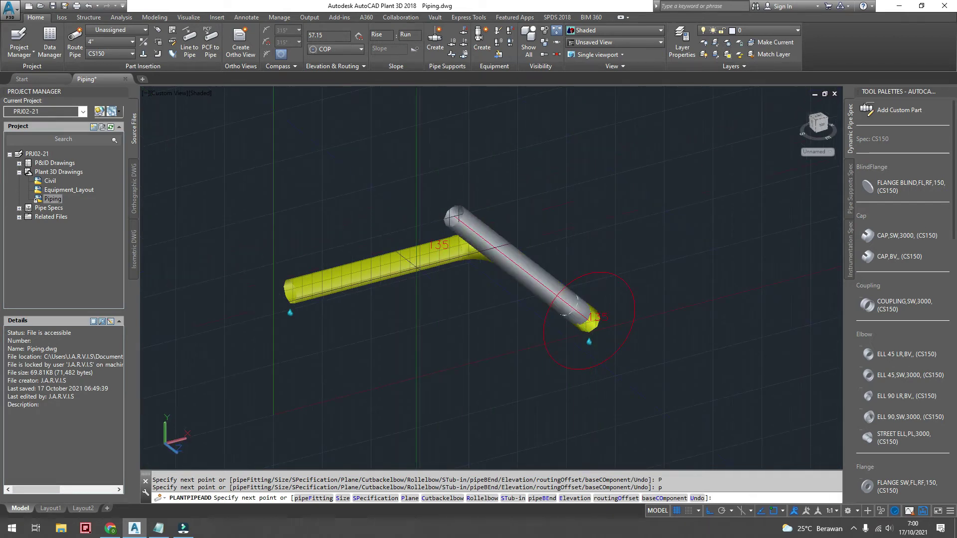
{"action": "type", "text": "p"}
{"action": "key", "text": "Return"}
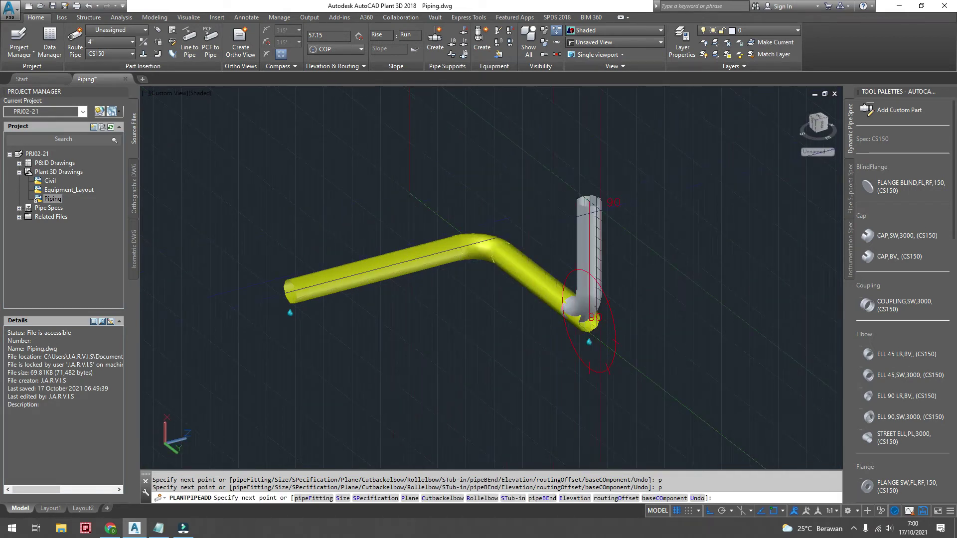
{"action": "scroll", "coordinate": [623, 192], "scroll_direction": "up", "scroll_amount": 2}
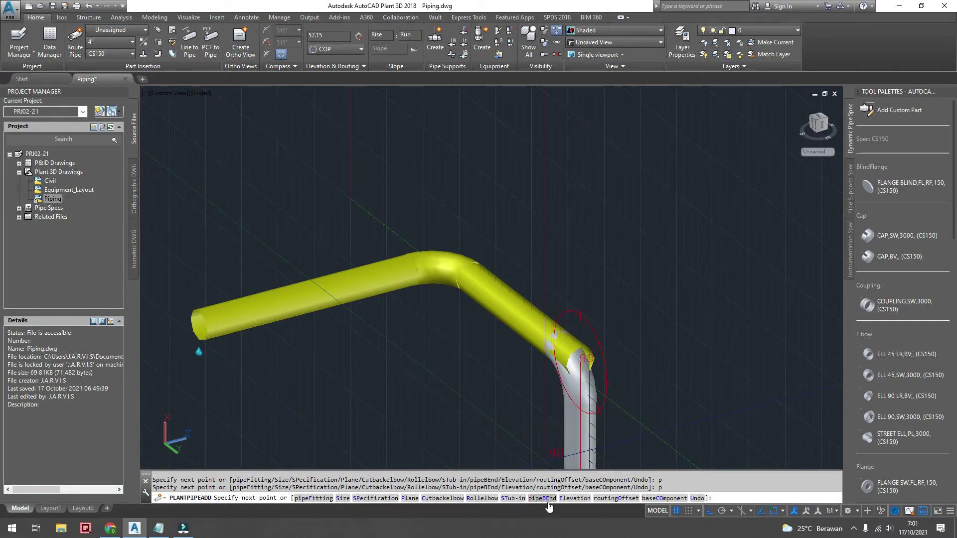
{"action": "left_click", "coordinate": [569, 499]}
{"action": "type", "text": "1000"}
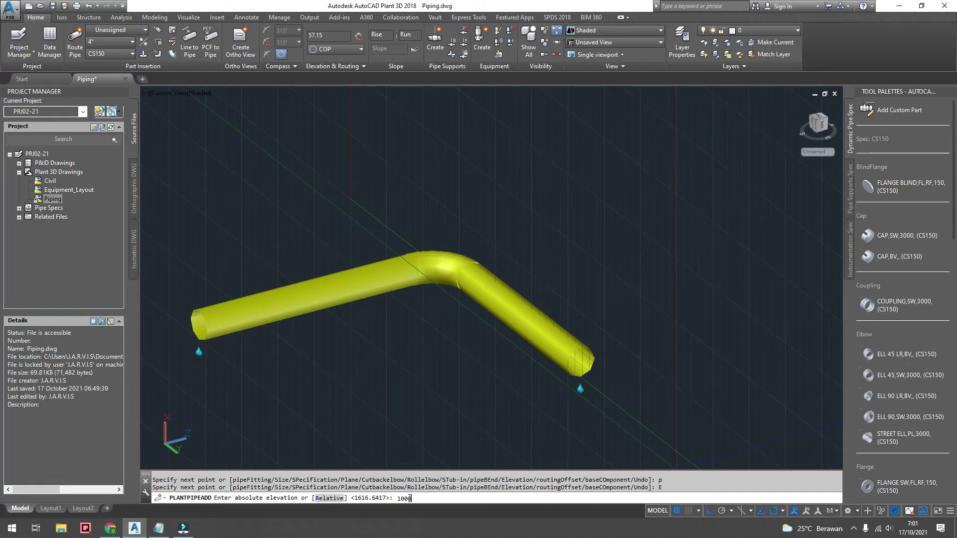
Raise a vertical riser to elevation 1000, measured from the pipe bottom (BOP)
{"action": "key", "text": "Return"}
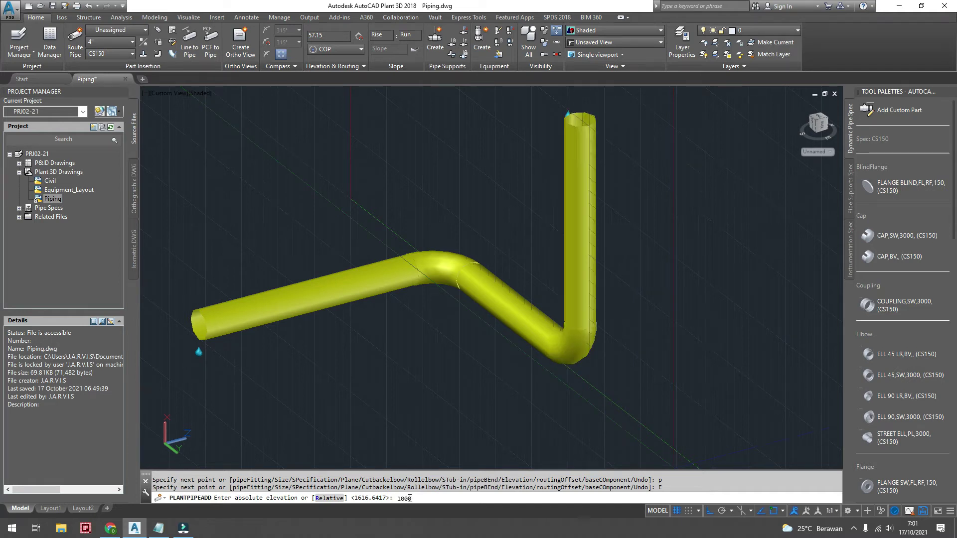
{"action": "scroll", "coordinate": [523, 215], "scroll_direction": "down", "scroll_amount": 2}
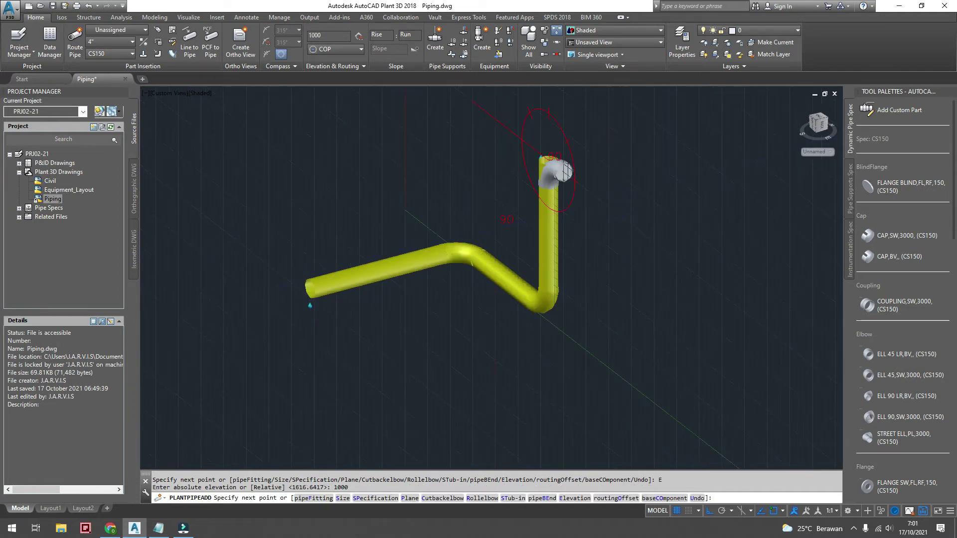
{"action": "scroll", "coordinate": [523, 215], "scroll_direction": "down", "scroll_amount": 1}
{"action": "scroll", "coordinate": [523, 215], "scroll_direction": "up", "scroll_amount": 3}
{"action": "scroll", "coordinate": [524, 214], "scroll_direction": "up", "scroll_amount": 1}
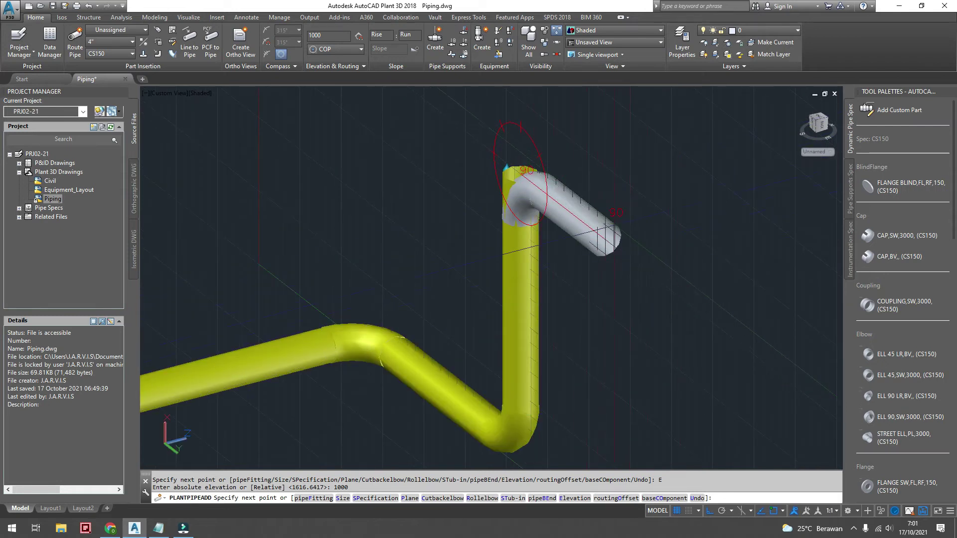
{"action": "left_click", "coordinate": [353, 50]}
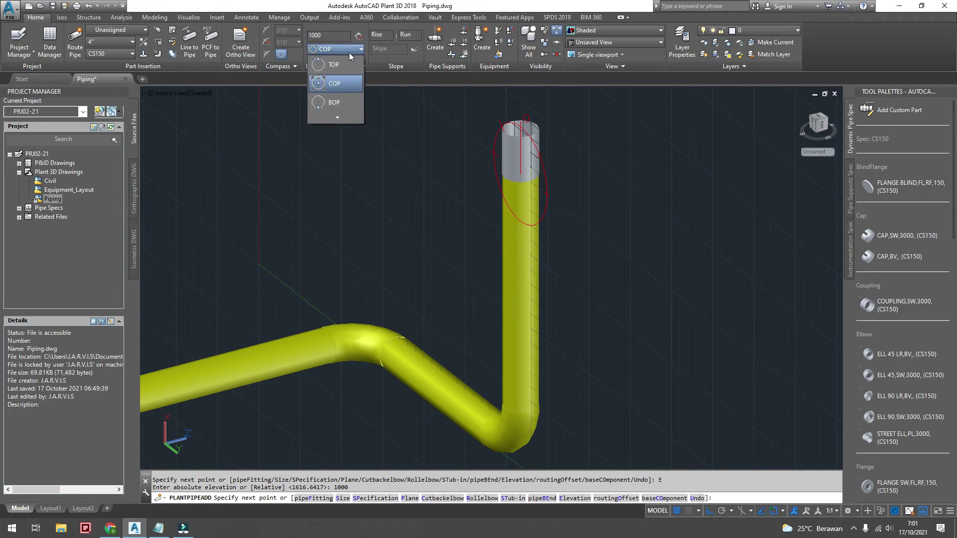
{"action": "left_click", "coordinate": [333, 103]}
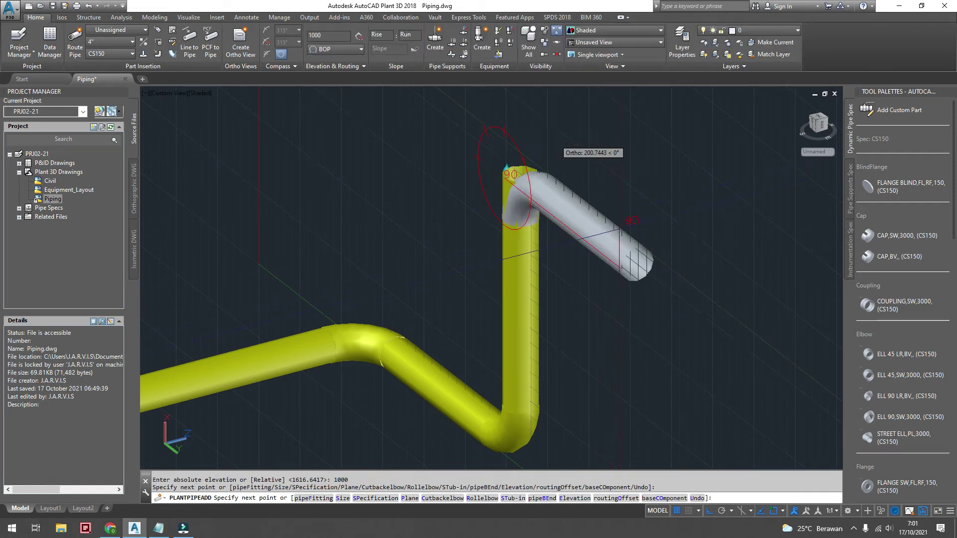
Switch the routing plane twice so the riser-top elbow points horizontally
{"action": "middle_click_drag", "start_coordinate": [616, 228], "coordinate": [600, 216], "text": "shift"}
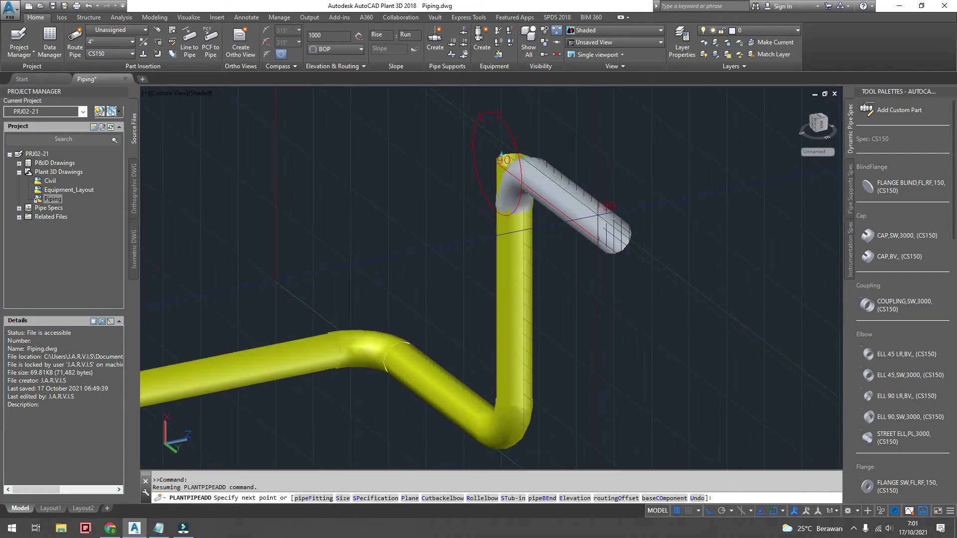
{"action": "type", "text": "p"}
{"action": "key", "text": "Return"}
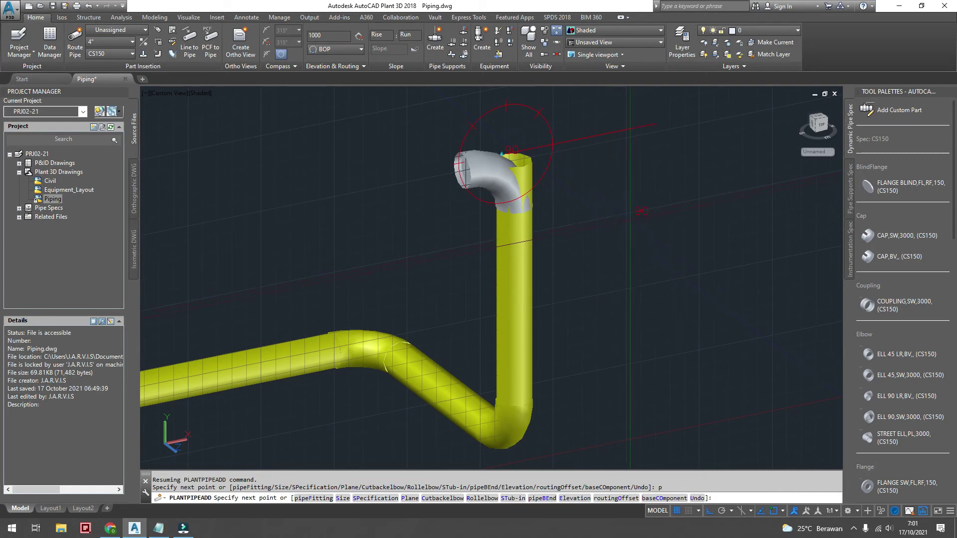
{"action": "key", "text": "Return"}
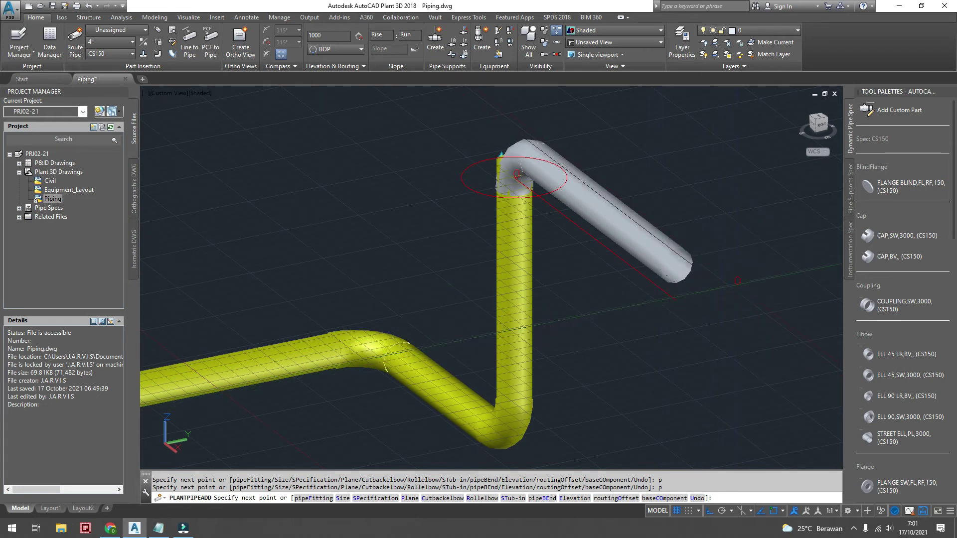
Place the horizontal leg off the riser top and end routing
{"action": "left_click", "coordinate": [697, 277]}
{"action": "right_click", "coordinate": [697, 276]}
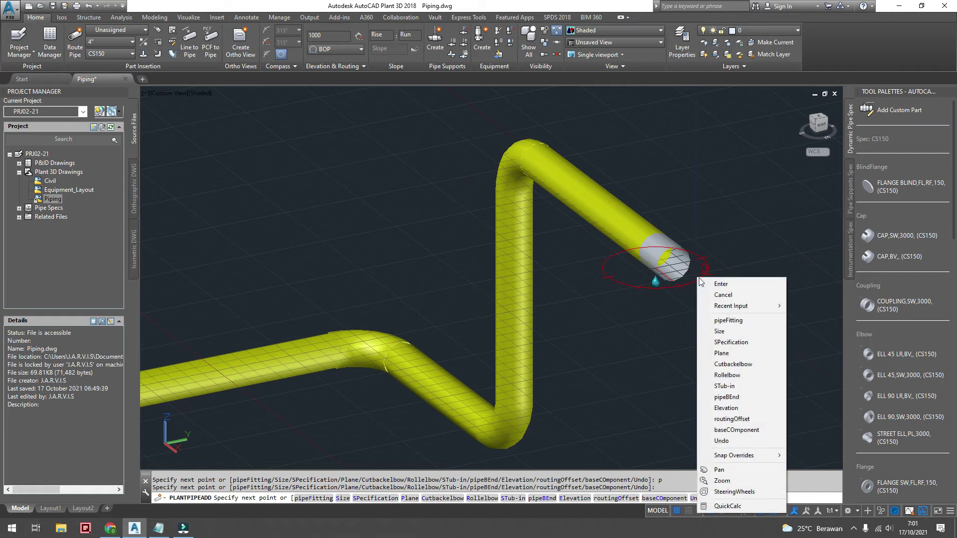
{"action": "left_click", "coordinate": [713, 286]}
Review the new top leg's properties: about 787.75 long, bottom at elevation 1000
{"action": "left_click", "coordinate": [481, 181]}
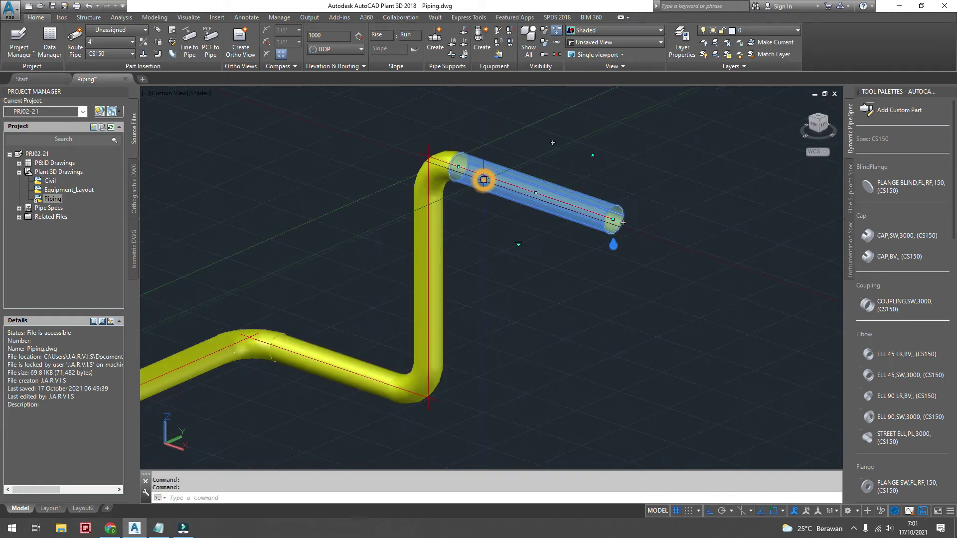
{"action": "right_click", "coordinate": [621, 221]}
{"action": "left_click", "coordinate": [534, 498]}
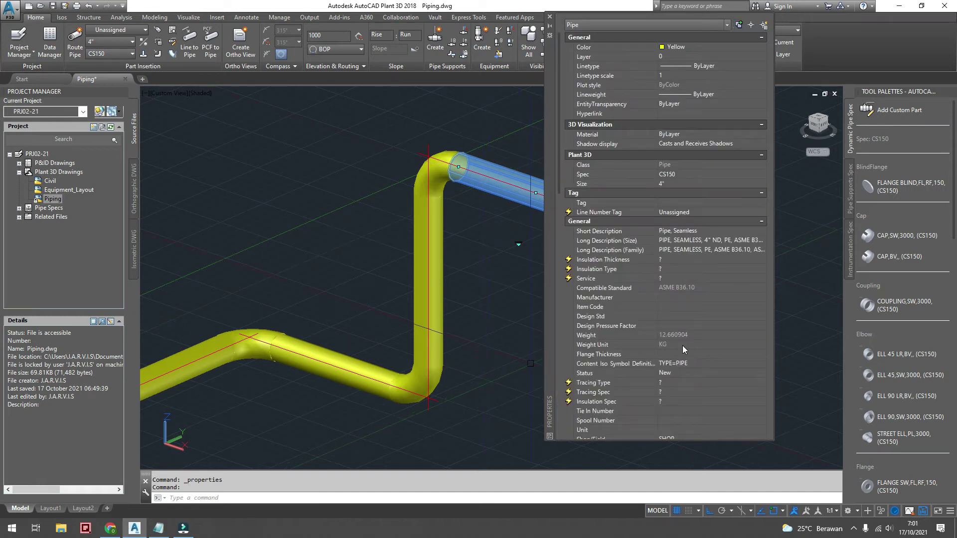
{"action": "scroll", "coordinate": [683, 349], "scroll_direction": "down", "scroll_amount": 5}
{"action": "scroll", "coordinate": [683, 349], "scroll_direction": "down", "scroll_amount": 3}
{"action": "scroll", "coordinate": [683, 348], "scroll_direction": "down", "scroll_amount": 8}
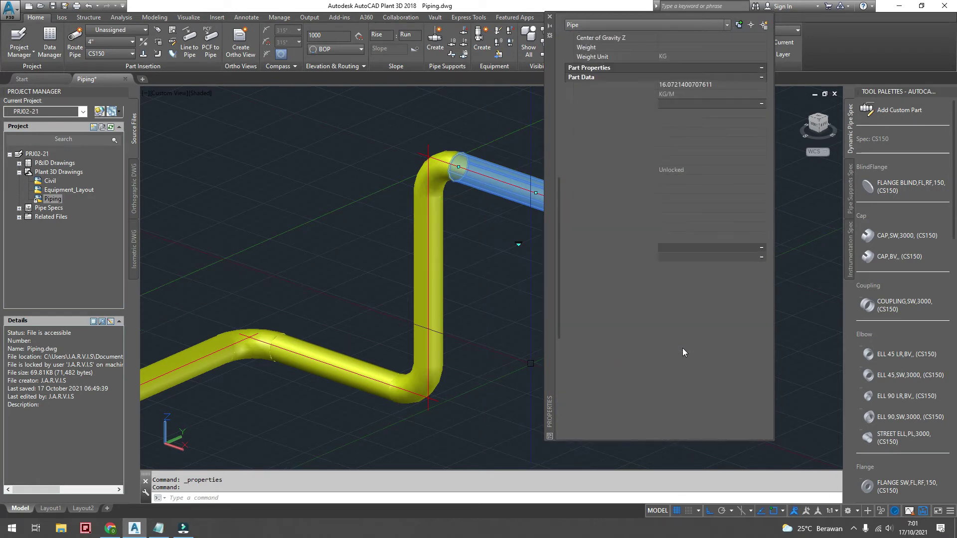
{"action": "scroll", "coordinate": [683, 348], "scroll_direction": "up", "scroll_amount": 3}
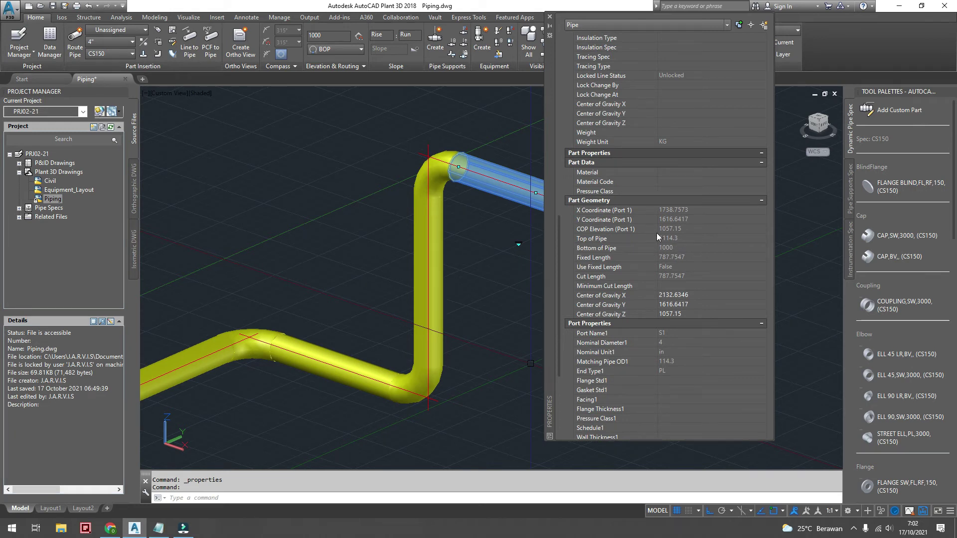
{"action": "left_click", "coordinate": [551, 19]}
{"action": "scroll", "coordinate": [589, 210], "scroll_direction": "down", "scroll_amount": 3}
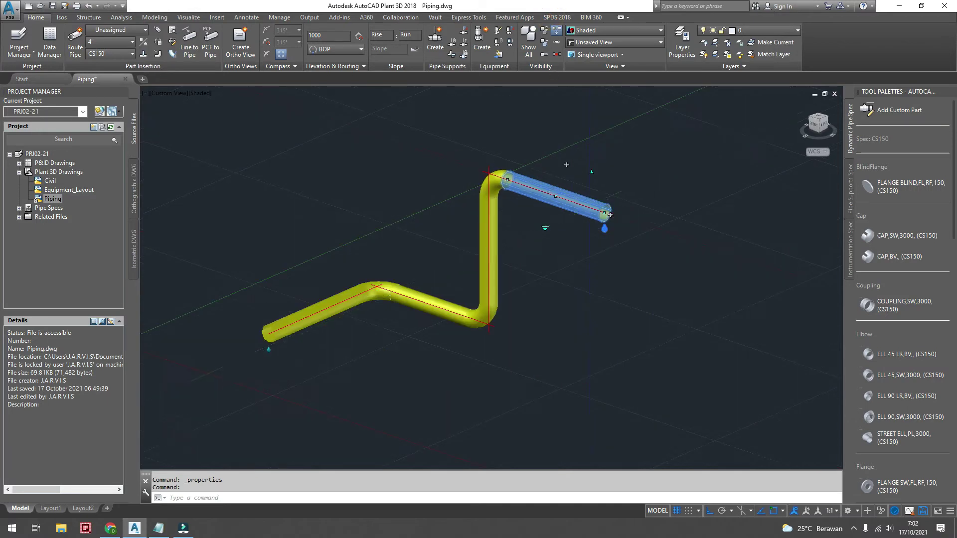
Resume routing from the top leg's open end, toggling the compass plane twice with P
{"action": "middle_click_drag", "start_coordinate": [611, 215], "coordinate": [606, 200]}
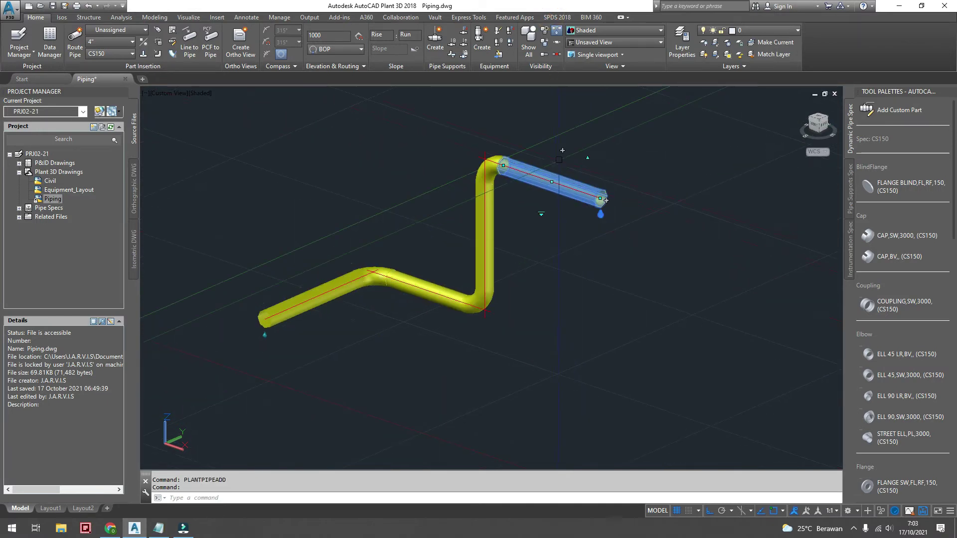
{"action": "key", "text": "Return"}
{"action": "left_click", "coordinate": [552, 185]}
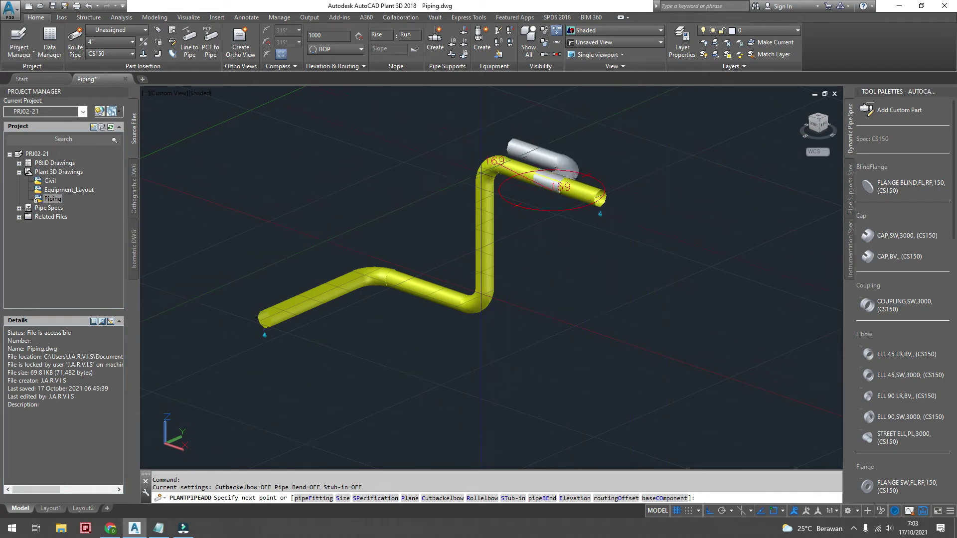
{"action": "type", "text": "p"}
{"action": "key", "text": "Return"}
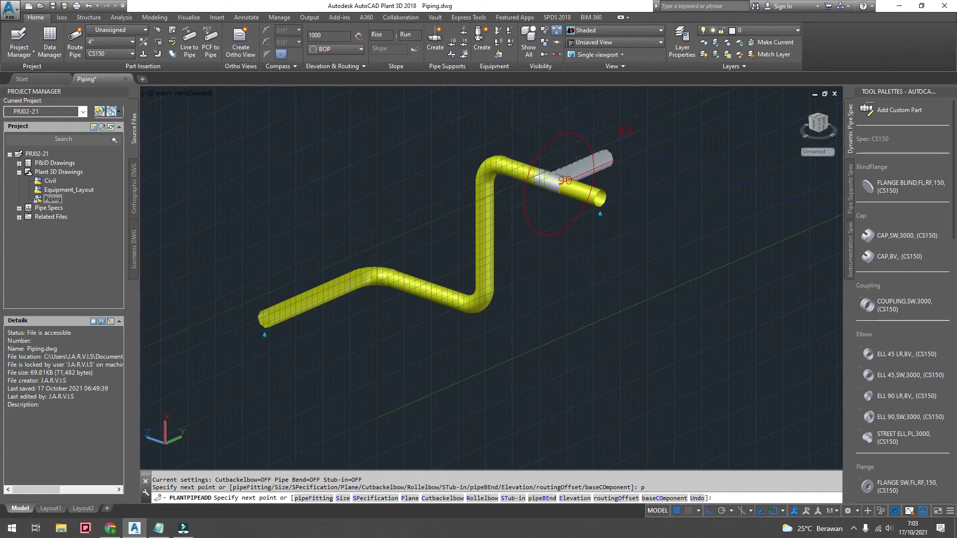
{"action": "type", "text": "p"}
{"action": "key", "text": "Return"}
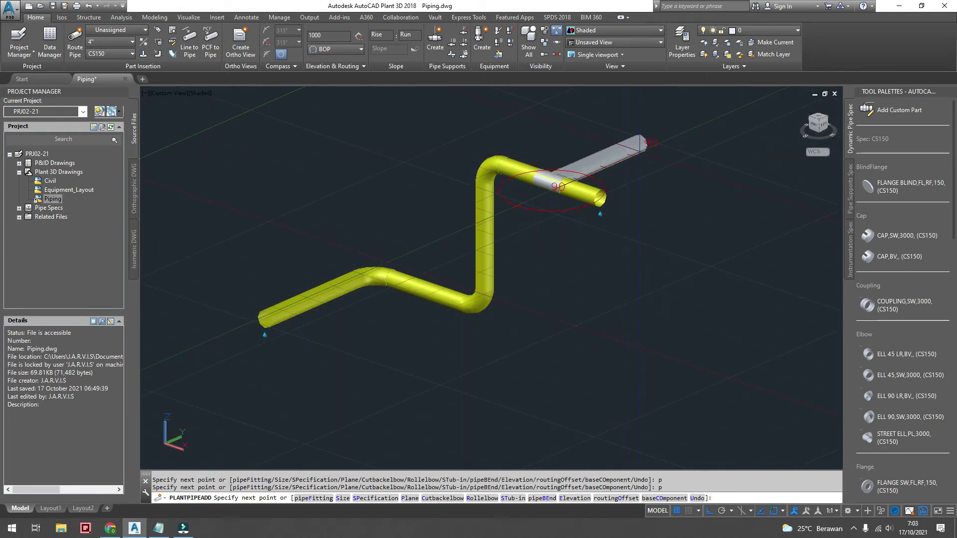
{"action": "middle_click_drag", "start_coordinate": [638, 146], "coordinate": [593, 170], "text": "shift"}
{"action": "scroll", "coordinate": [571, 212], "scroll_direction": "up", "scroll_amount": 3}
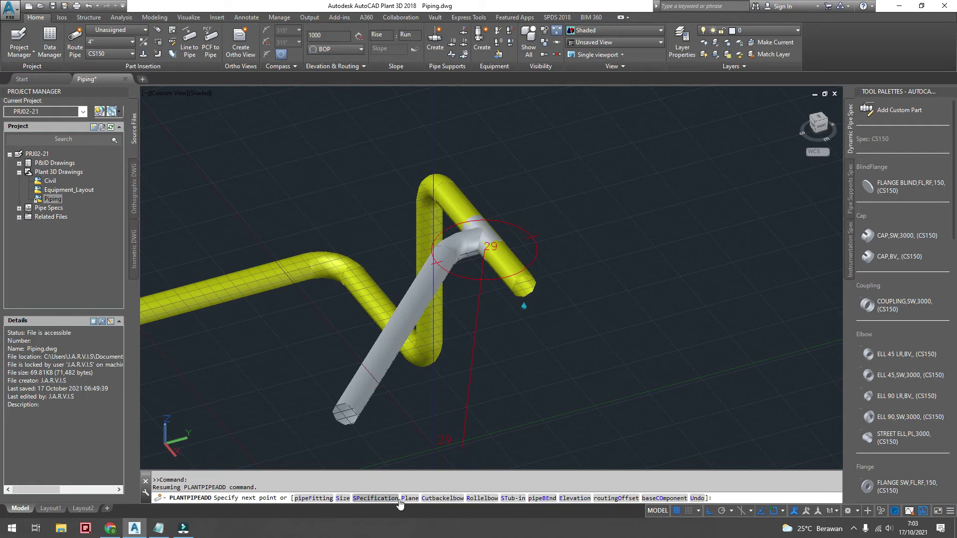
Place a 4" tee from the Fittings list on the new pipe leg's end, accepting its rotation
{"action": "left_click", "coordinate": [314, 498]}
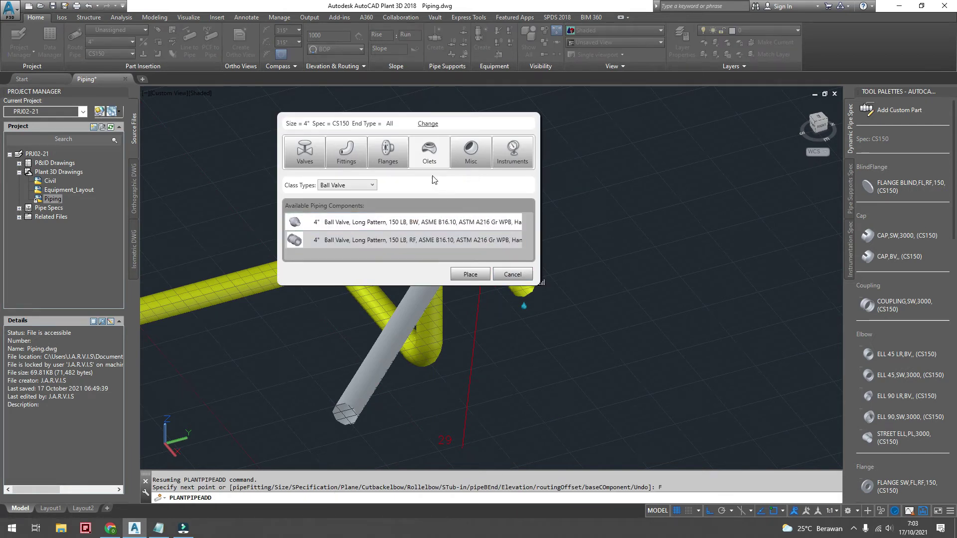
{"action": "left_click", "coordinate": [349, 152]}
{"action": "left_click", "coordinate": [350, 185]}
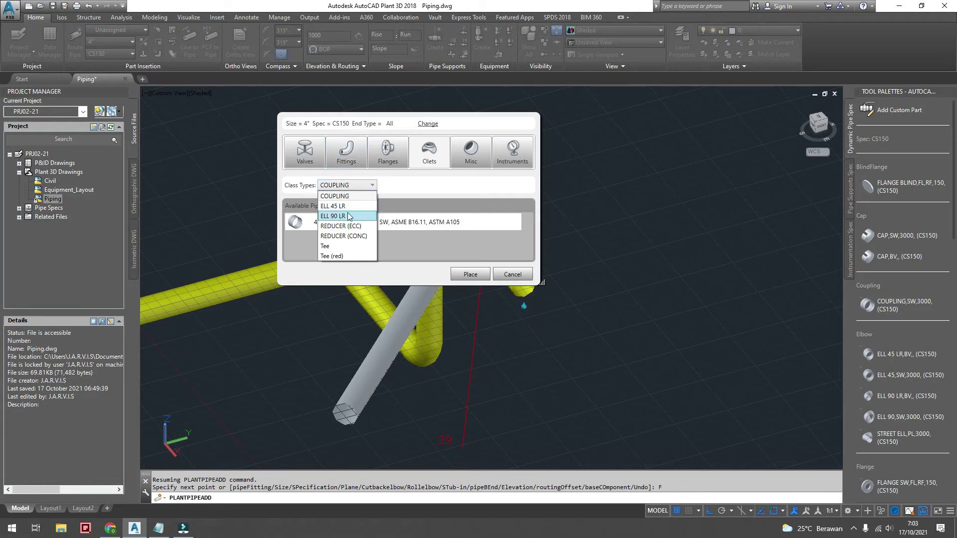
{"action": "left_click", "coordinate": [340, 245]}
{"action": "left_click", "coordinate": [359, 223]}
{"action": "left_click", "coordinate": [471, 274]}
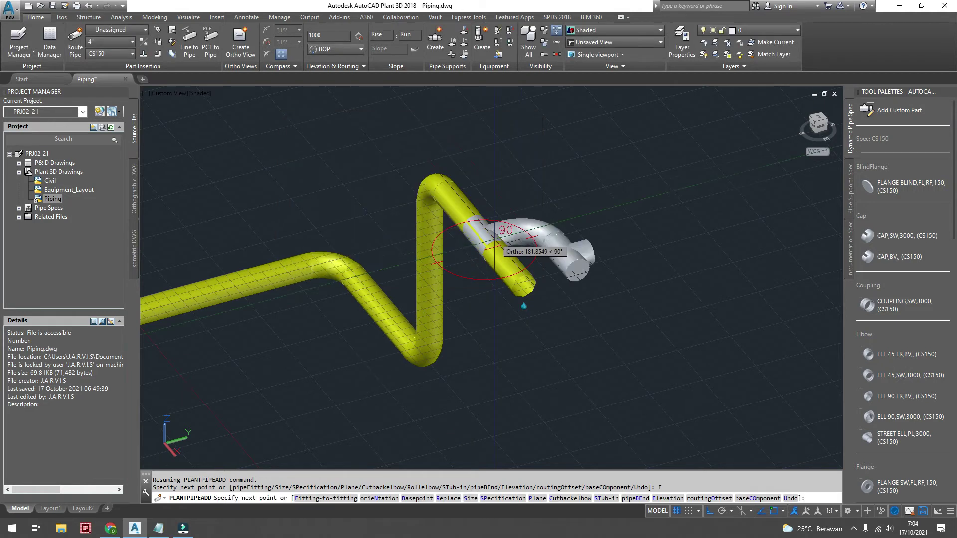
{"action": "left_click", "coordinate": [608, 208]}
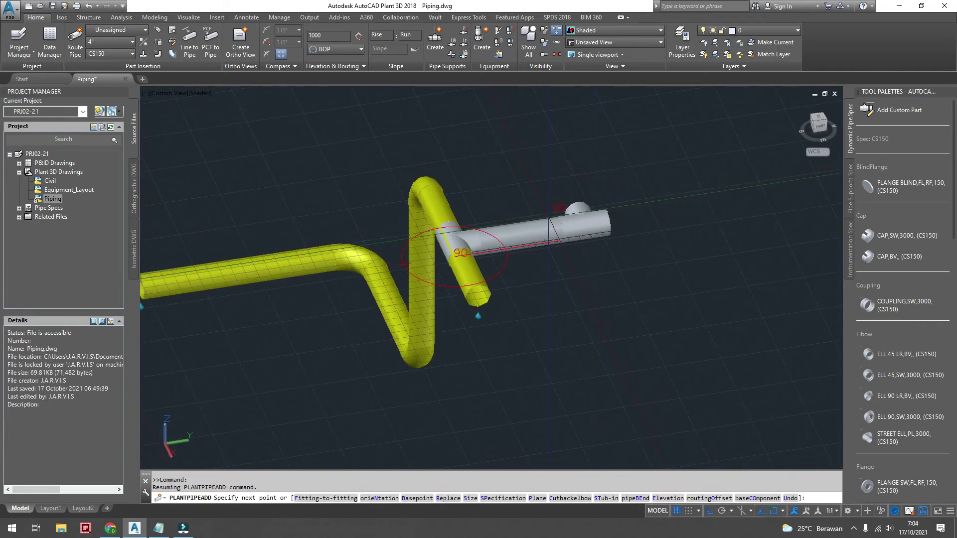
{"action": "left_click", "coordinate": [613, 329]}
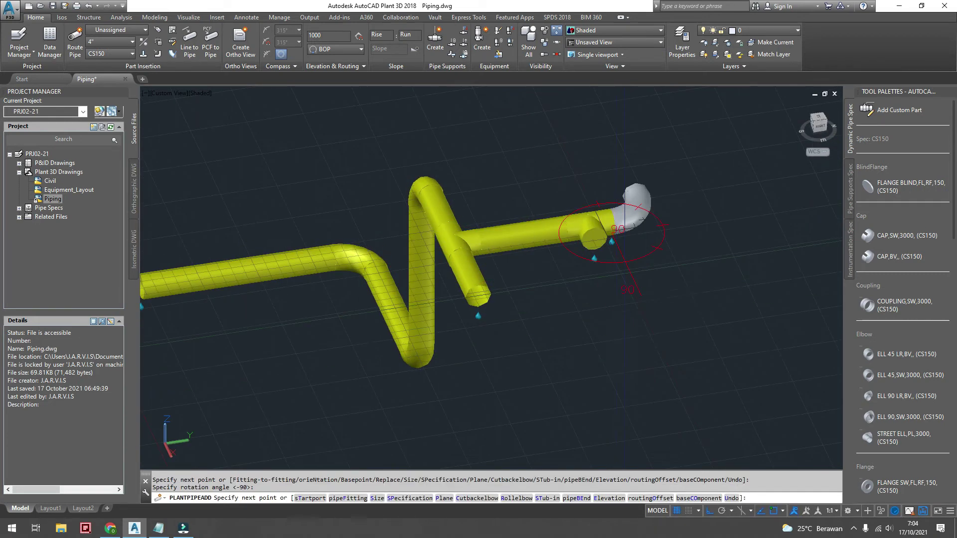
{"action": "right_click", "coordinate": [549, 247]}
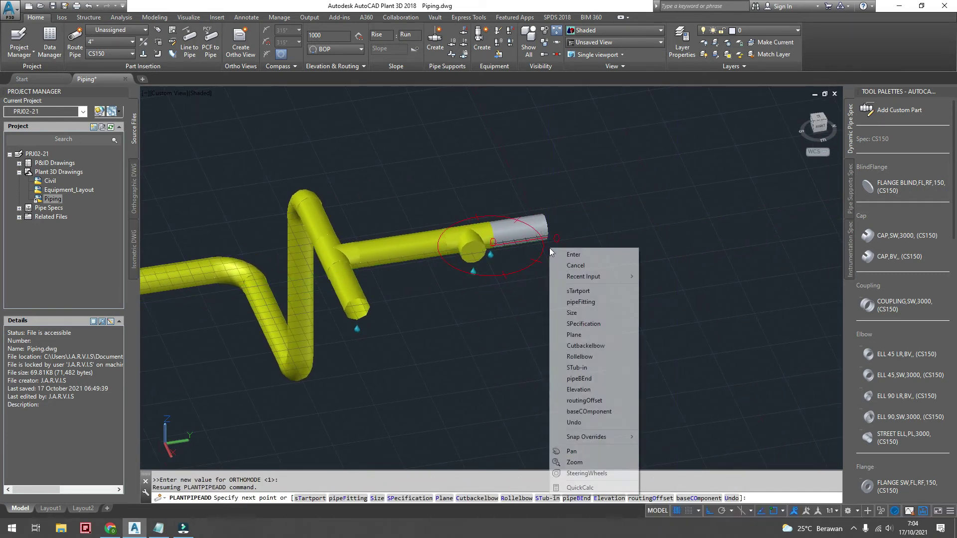
Select the 4" 150 LB double-disc RF gate valve from the Valves list for placement
{"action": "left_click", "coordinate": [586, 303]}
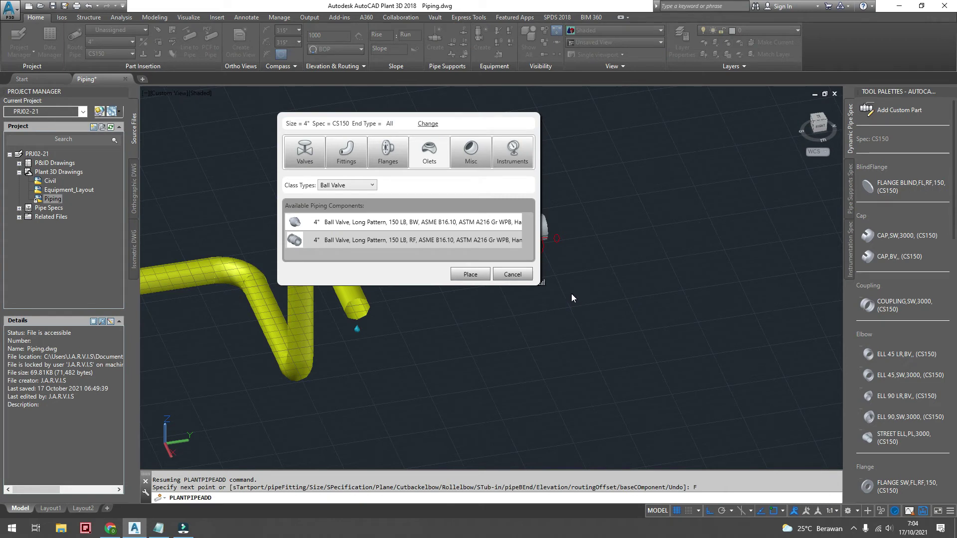
{"action": "left_click", "coordinate": [306, 159]}
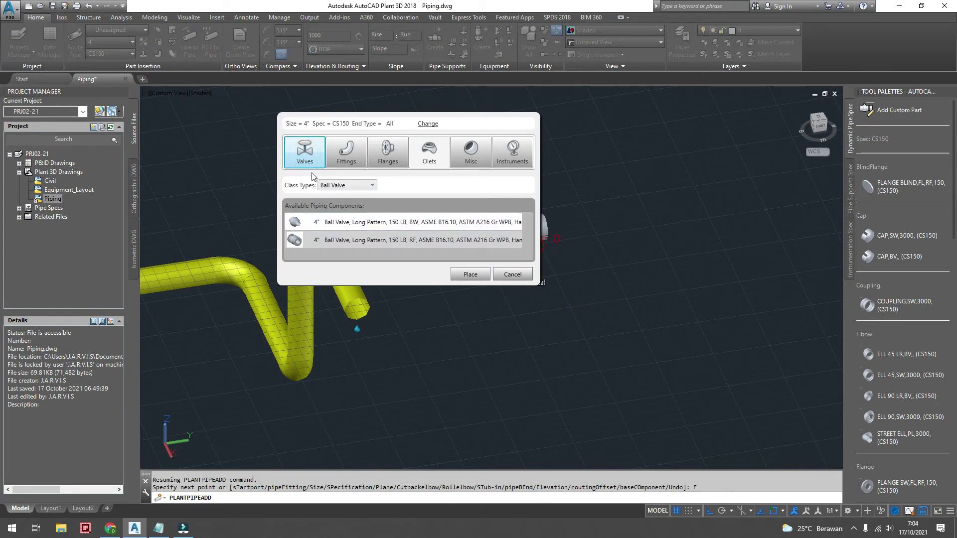
{"action": "left_click", "coordinate": [368, 188]}
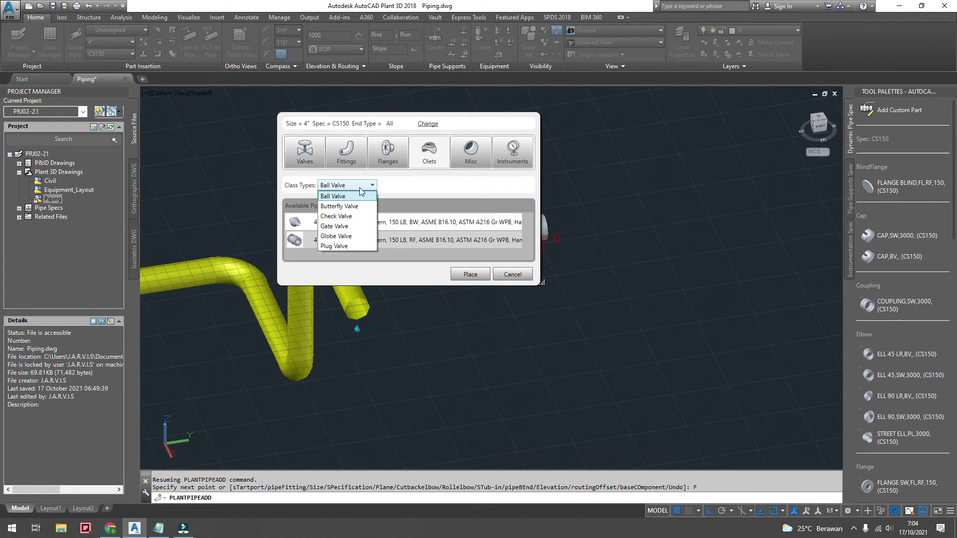
{"action": "left_click", "coordinate": [342, 226]}
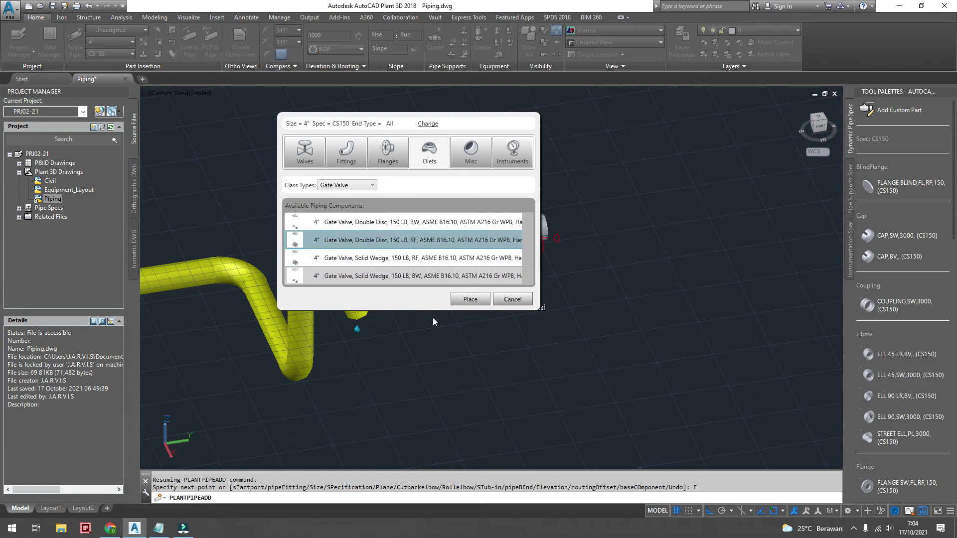
{"action": "left_click", "coordinate": [467, 300]}
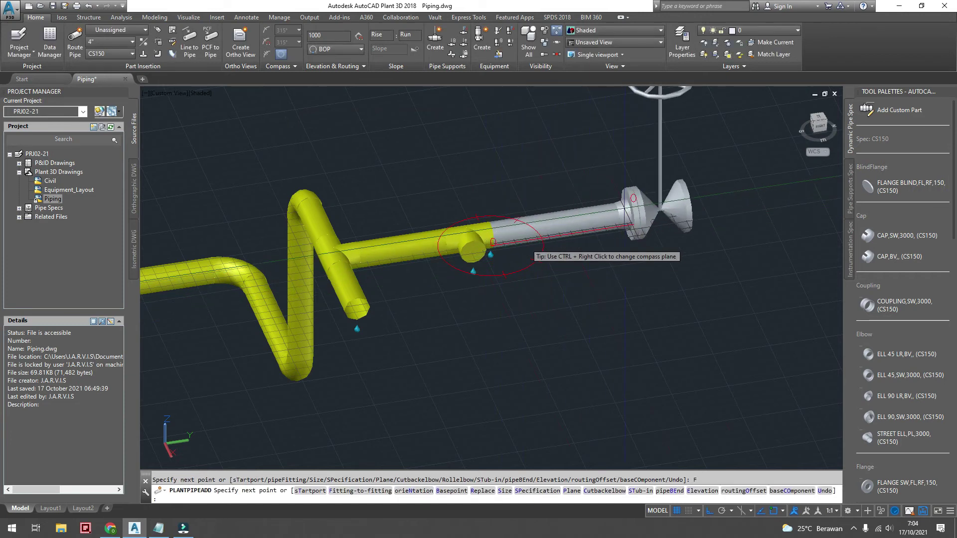
Centre the pipe end and switch on fitting-to-fitting placement
{"action": "middle_click_drag", "start_coordinate": [587, 227], "coordinate": [505, 259]}
{"action": "key", "text": "Escape"}
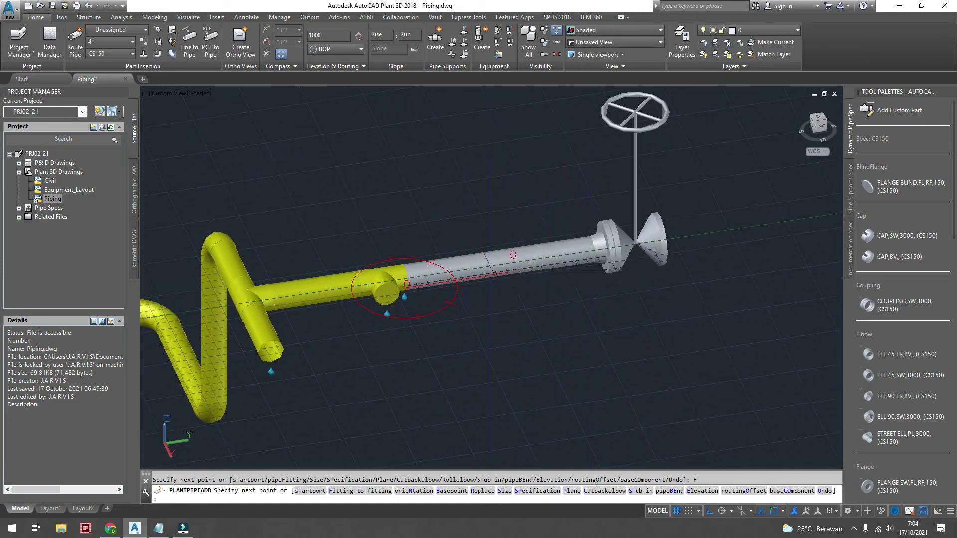
{"action": "right_click", "coordinate": [480, 263]}
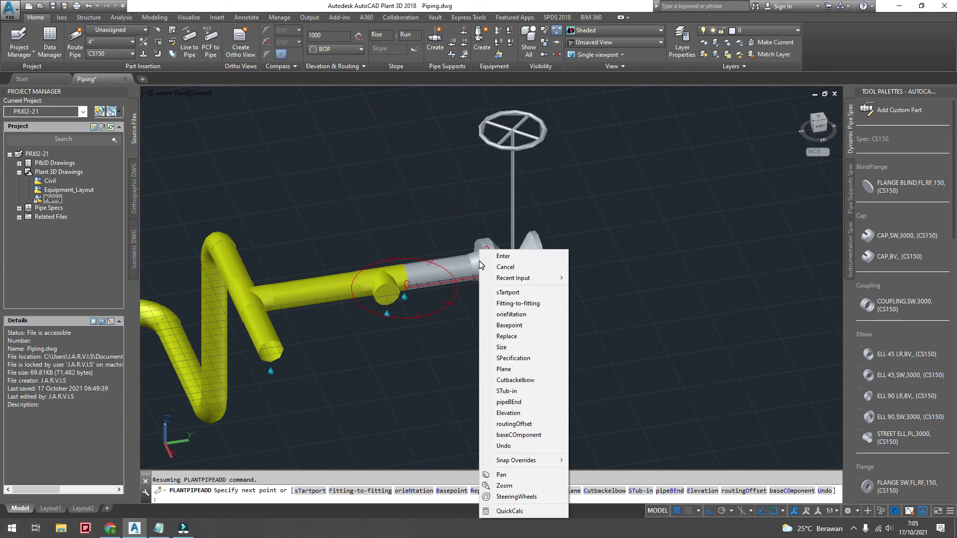
{"action": "left_click", "coordinate": [512, 303]}
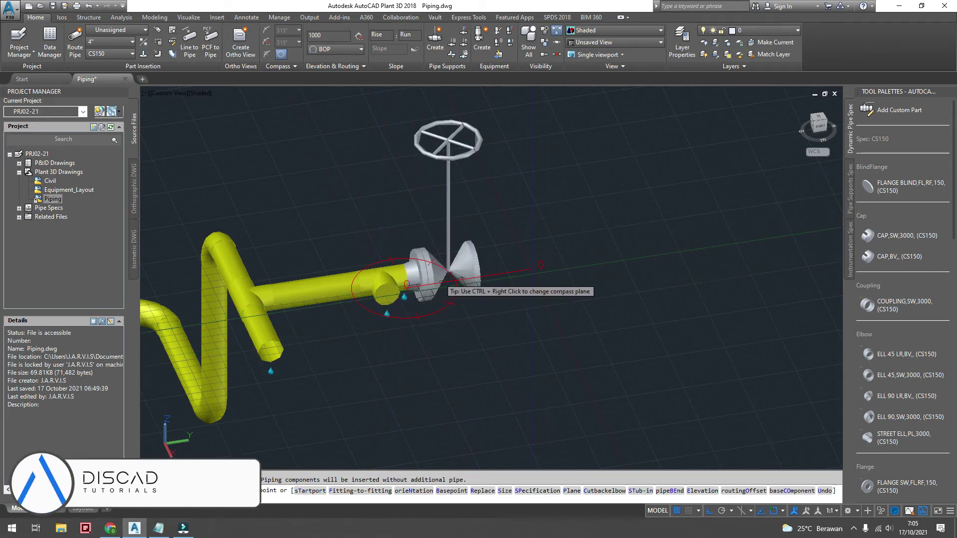
{"action": "right_click", "coordinate": [534, 278]}
{"action": "left_click", "coordinate": [568, 59]}
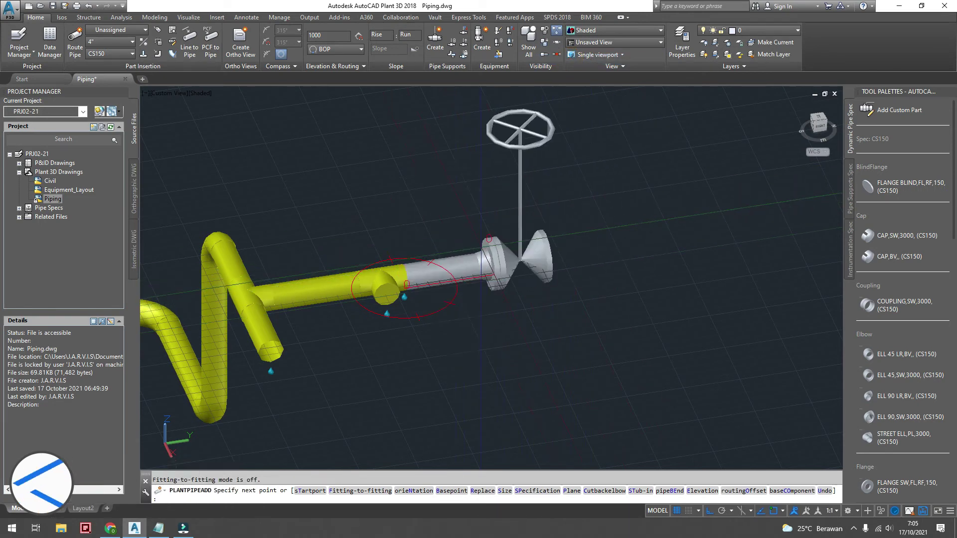
{"action": "right_click", "coordinate": [482, 247]}
{"action": "left_click", "coordinate": [504, 300]}
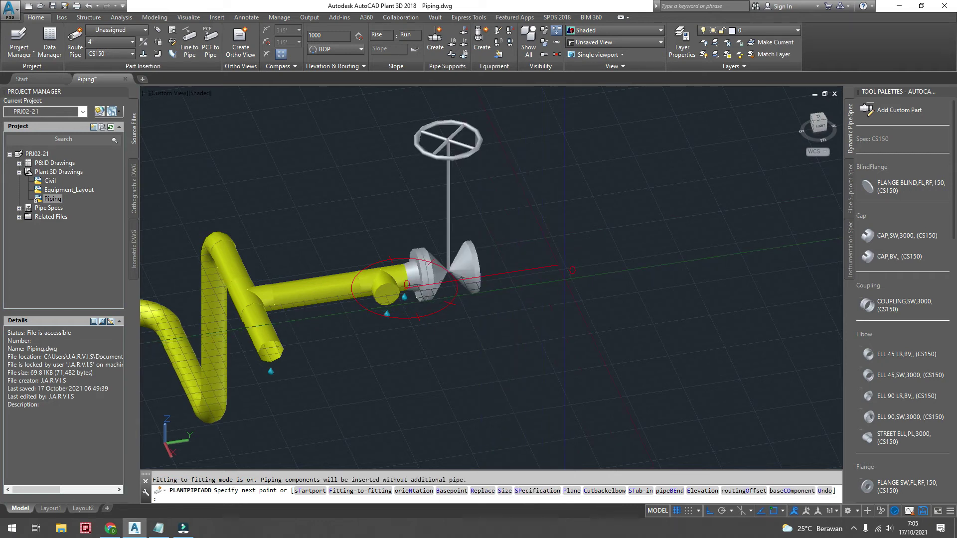
Place the gate valve directly on the pipe end at its default rotation
{"action": "left_click", "coordinate": [565, 279]}
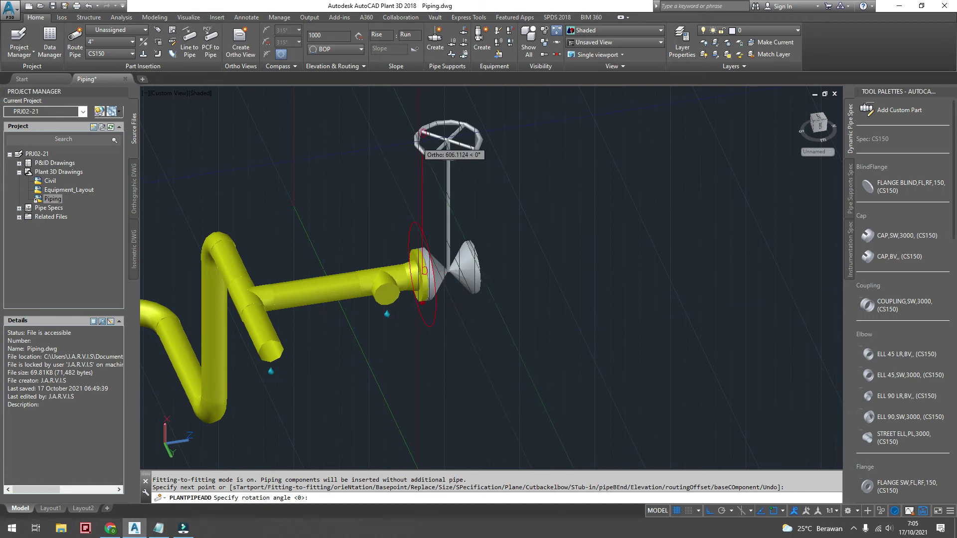
{"action": "left_click", "coordinate": [432, 105]}
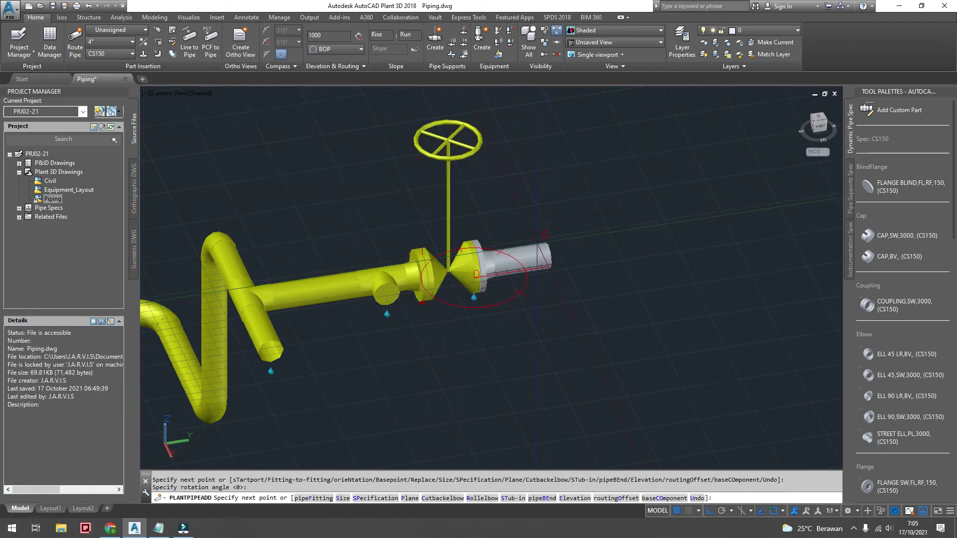
{"action": "scroll", "coordinate": [560, 300], "scroll_direction": "down", "scroll_amount": 2}
{"action": "type", "text": "F"}
{"action": "key", "text": "Return"}
Choose the 4-inch blind flange with fitting-to-fitting placement enabled
{"action": "left_click", "coordinate": [388, 154]}
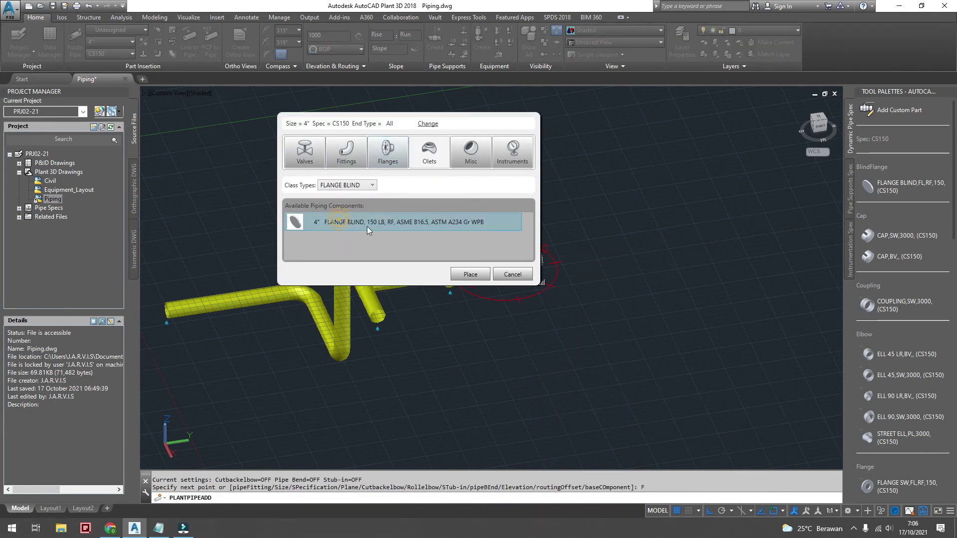
{"action": "double_click", "coordinate": [367, 226]}
{"action": "right_click", "coordinate": [564, 257]}
{"action": "left_click", "coordinate": [589, 276]}
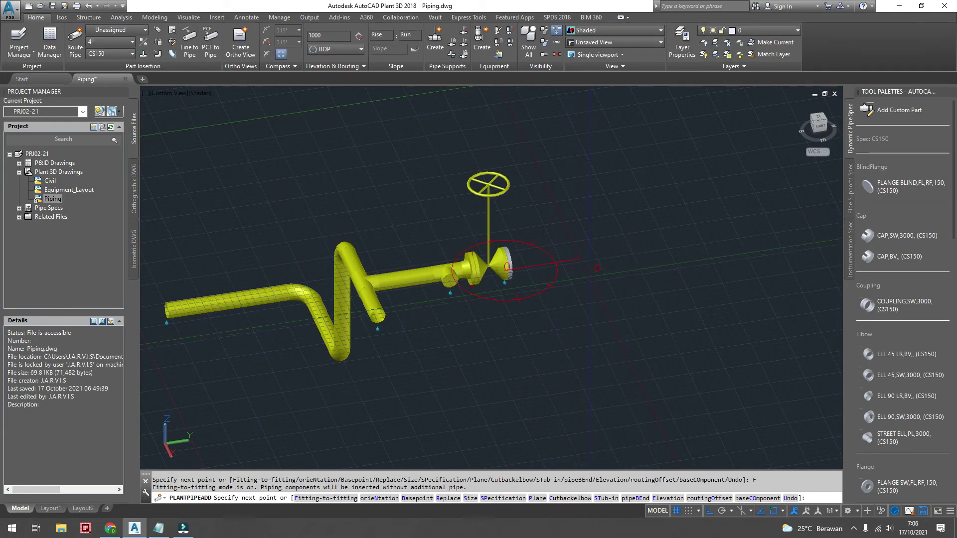
{"action": "mouse_move", "coordinate": [589, 275]}
{"action": "middle_mouse_down", "text": "shift"}
{"action": "mouse_move", "coordinate": [618, 269]}
{"action": "mouse_move", "coordinate": [472, 314]}
{"action": "mouse_move", "coordinate": [539, 348]}
{"action": "middle_mouse_up", "text": "shift"}
End pipe routing and undo the last addition so the run ends at the gate valve
{"action": "key", "text": "Return"}
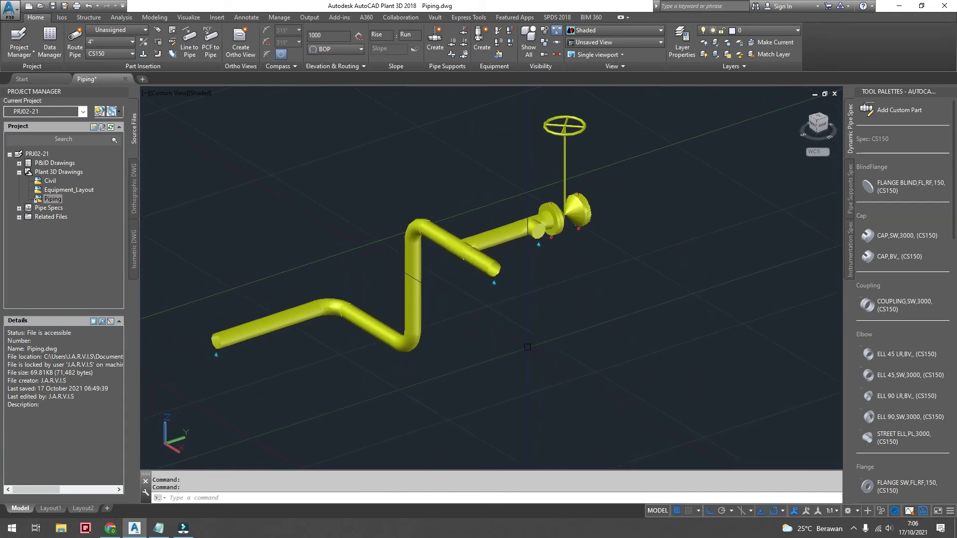
{"action": "key", "text": "ctrl+z"}
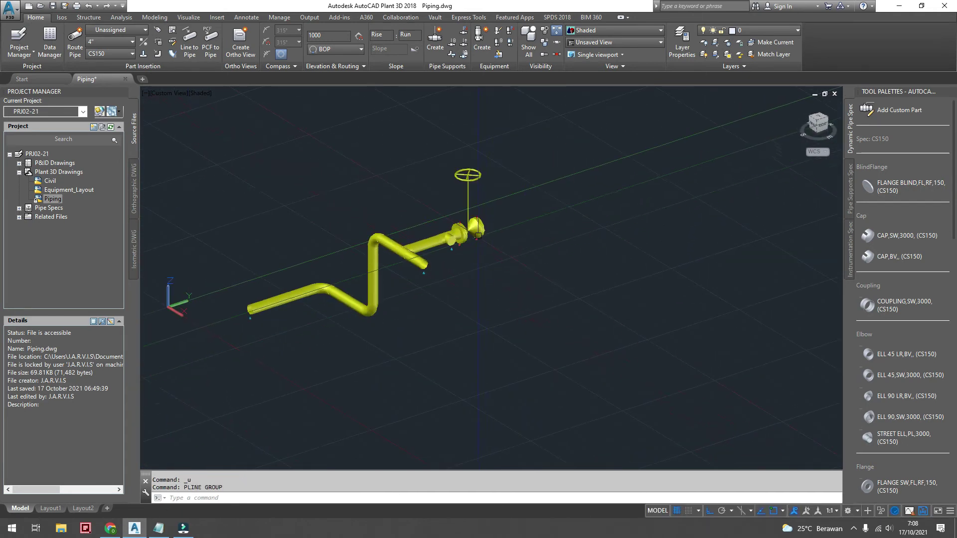
{"action": "scroll", "coordinate": [478, 234], "scroll_direction": "up", "scroll_amount": 5}
{"action": "middle_click_drag", "start_coordinate": [494, 254], "coordinate": [488, 321]}
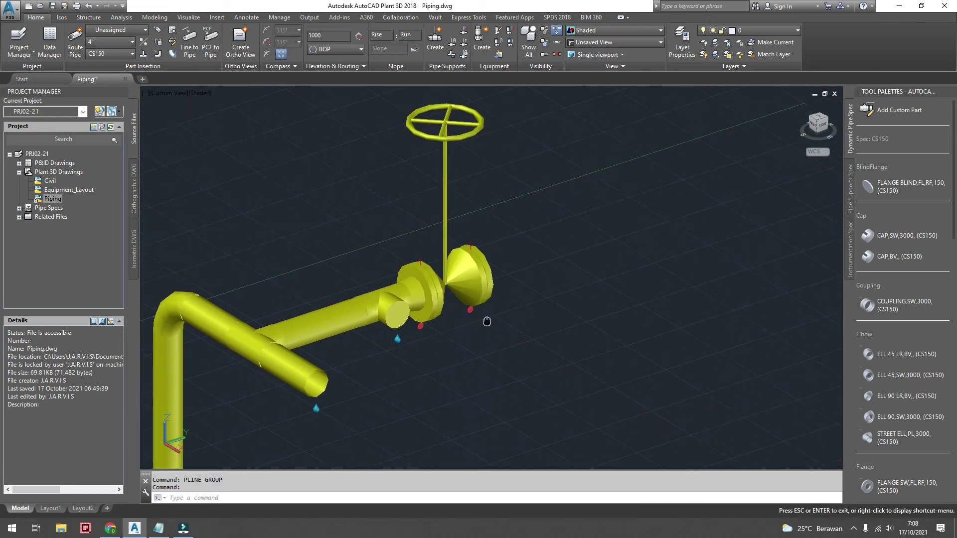
Substitute the gate valve with a ball, then a WFR butterfly, then a globe valve
{"action": "left_click", "coordinate": [469, 286]}
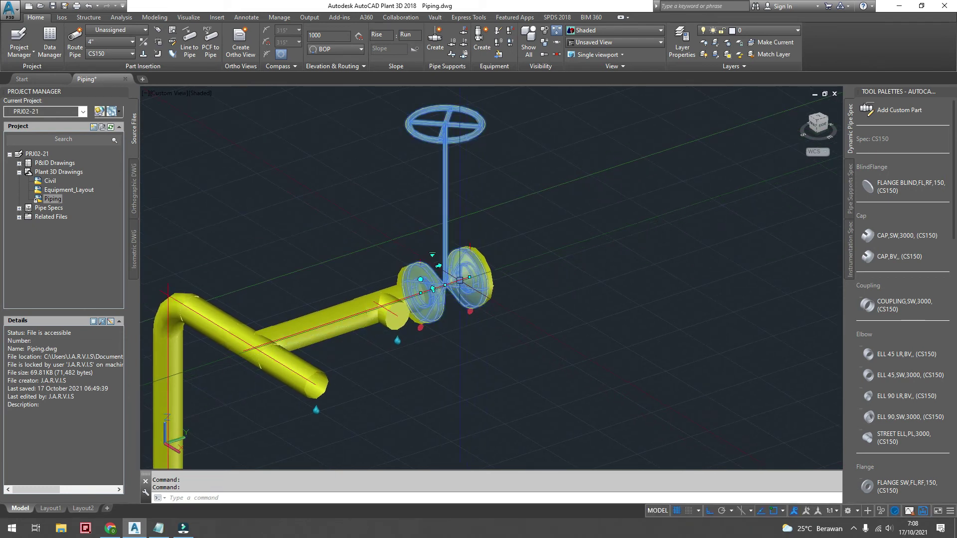
{"action": "left_click", "coordinate": [431, 254]}
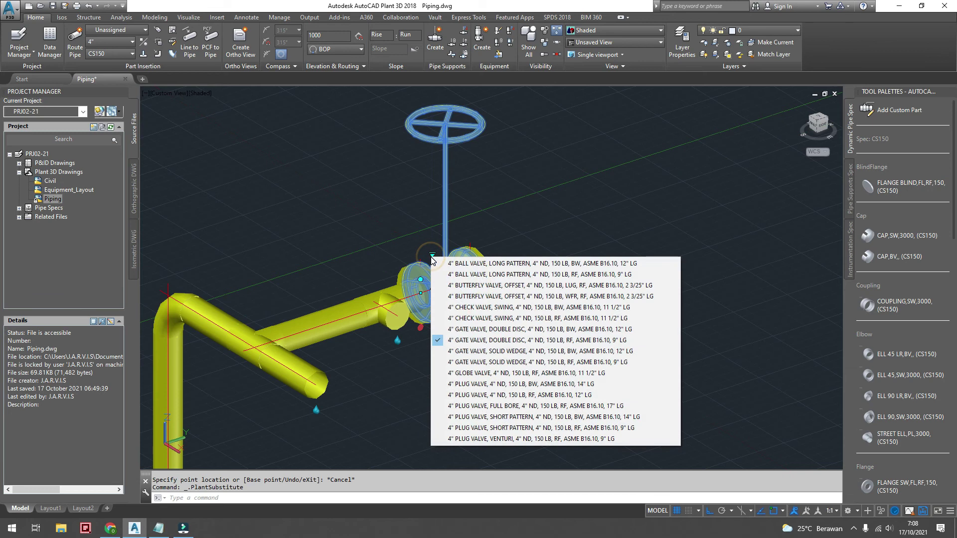
{"action": "left_click", "coordinate": [479, 274]}
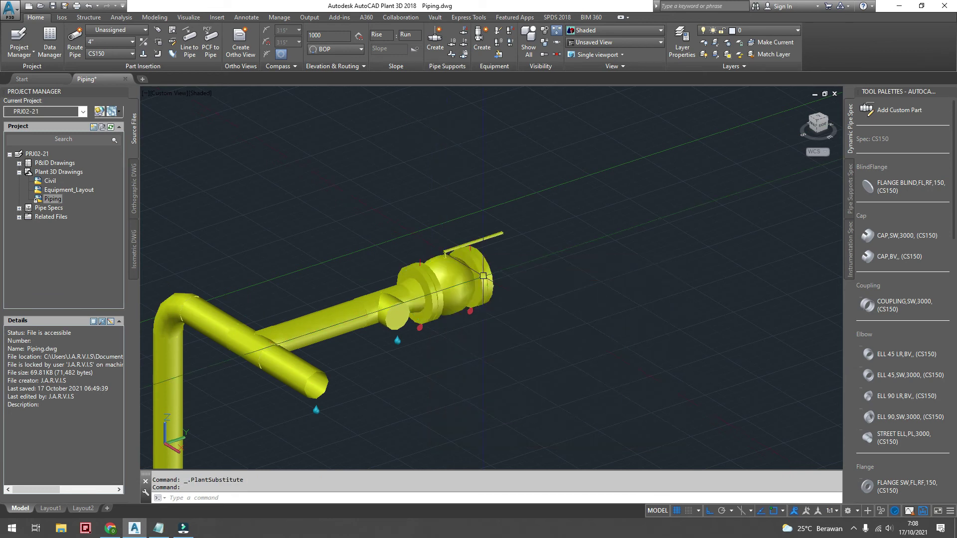
{"action": "left_click", "coordinate": [428, 316]}
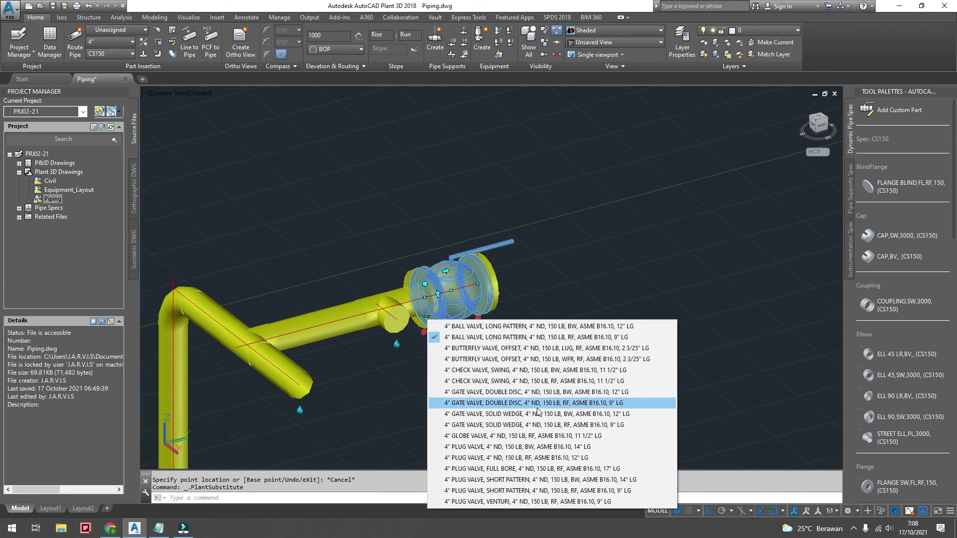
{"action": "left_click", "coordinate": [533, 359]}
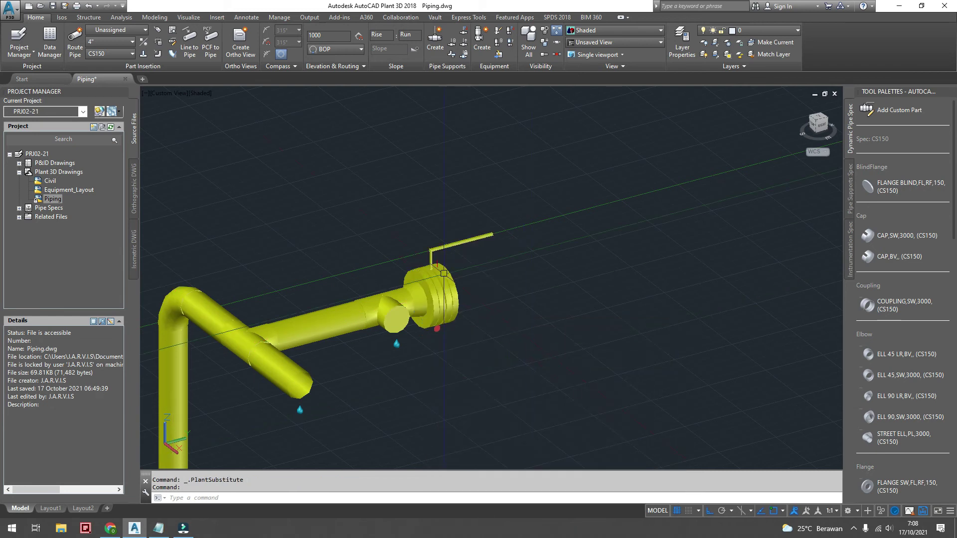
{"action": "left_click", "coordinate": [431, 310]}
{"action": "left_click", "coordinate": [471, 429]}
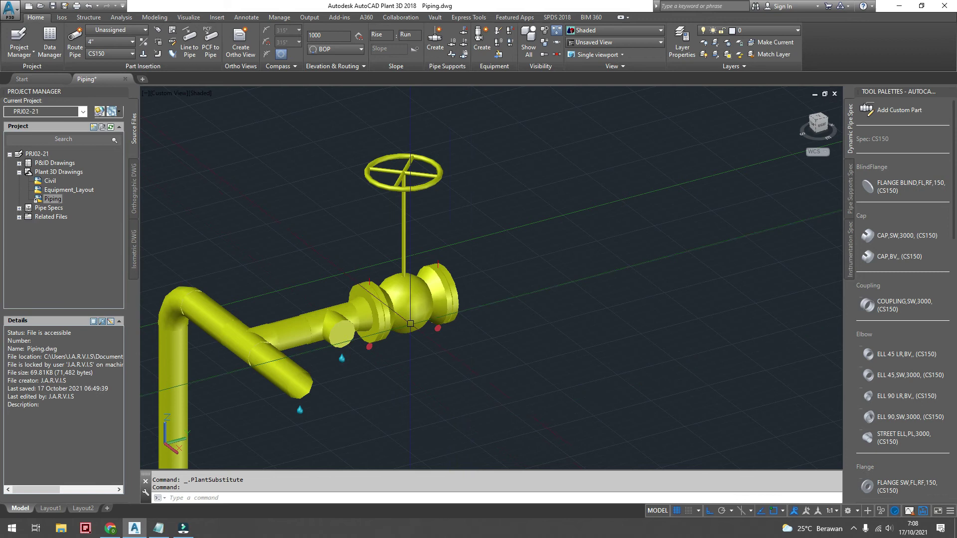
Change the adjacent tee to a 4"x3" reducing tee
{"action": "scroll", "coordinate": [523, 175], "scroll_direction": "down", "scroll_amount": 1}
{"action": "scroll", "coordinate": [439, 224], "scroll_direction": "up", "scroll_amount": 2}
{"action": "left_click", "coordinate": [417, 268]}
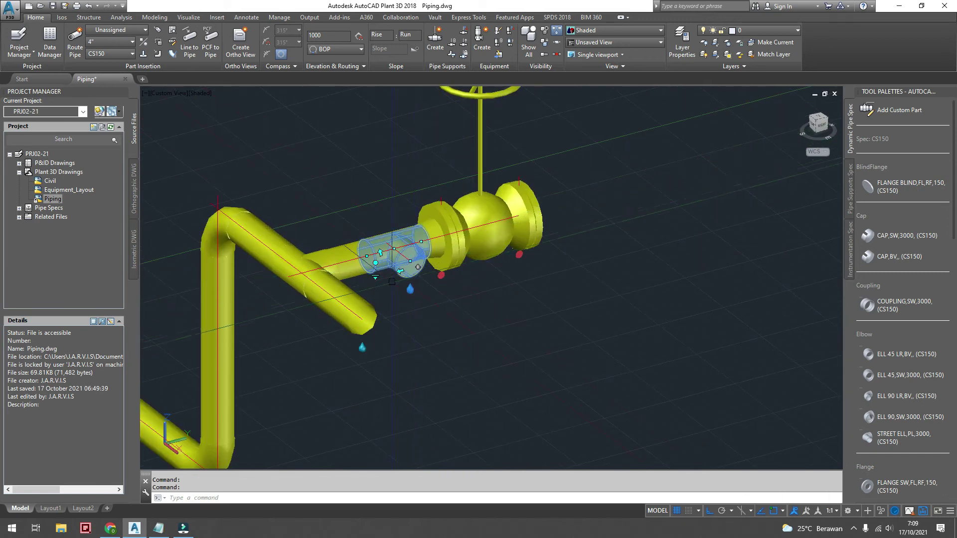
{"action": "left_click", "coordinate": [376, 280]}
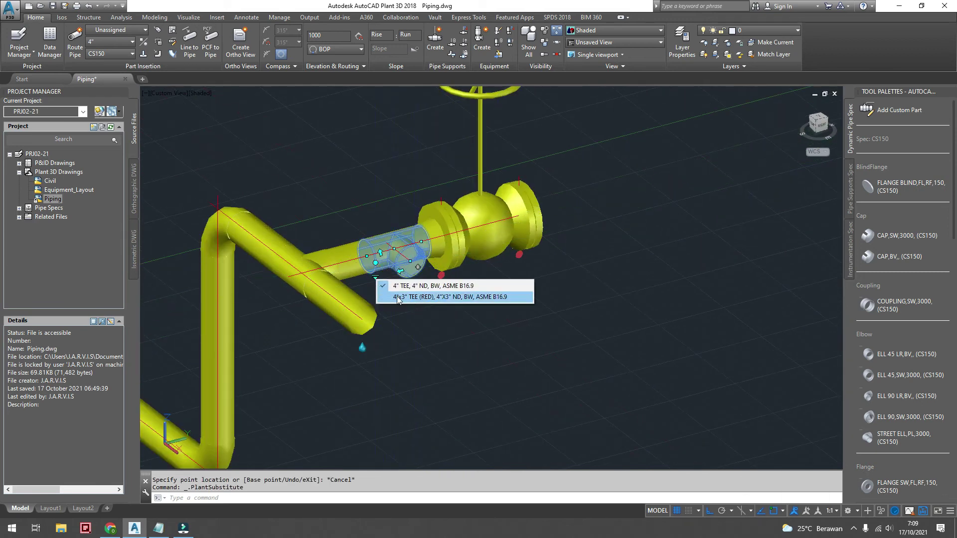
{"action": "left_click", "coordinate": [418, 297]}
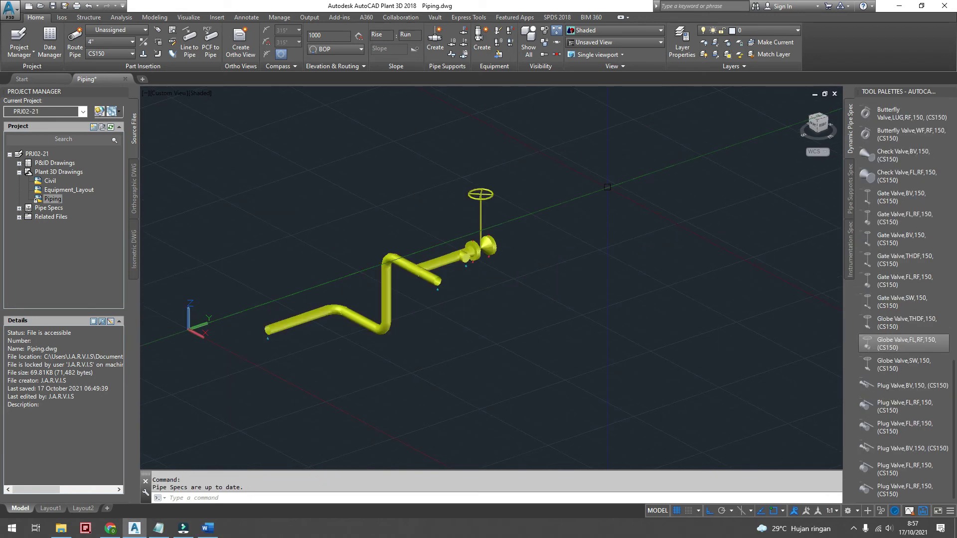
{"action": "scroll", "coordinate": [279, 279], "scroll_direction": "up", "scroll_amount": 1}
{"action": "scroll", "coordinate": [277, 272], "scroll_direction": "up", "scroll_amount": 2}
{"action": "scroll", "coordinate": [274, 266], "scroll_direction": "up", "scroll_amount": 2}
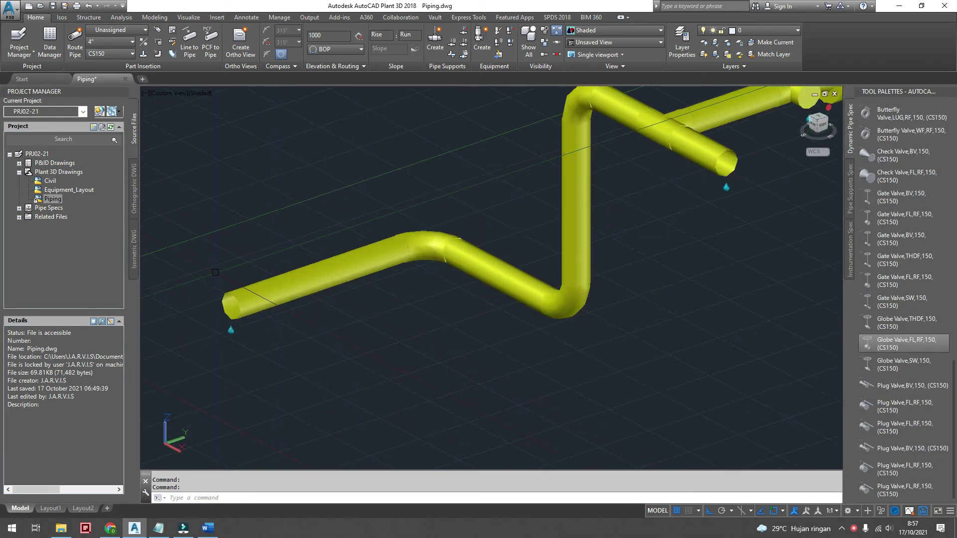
{"action": "scroll", "coordinate": [215, 272], "scroll_direction": "up", "scroll_amount": 2}
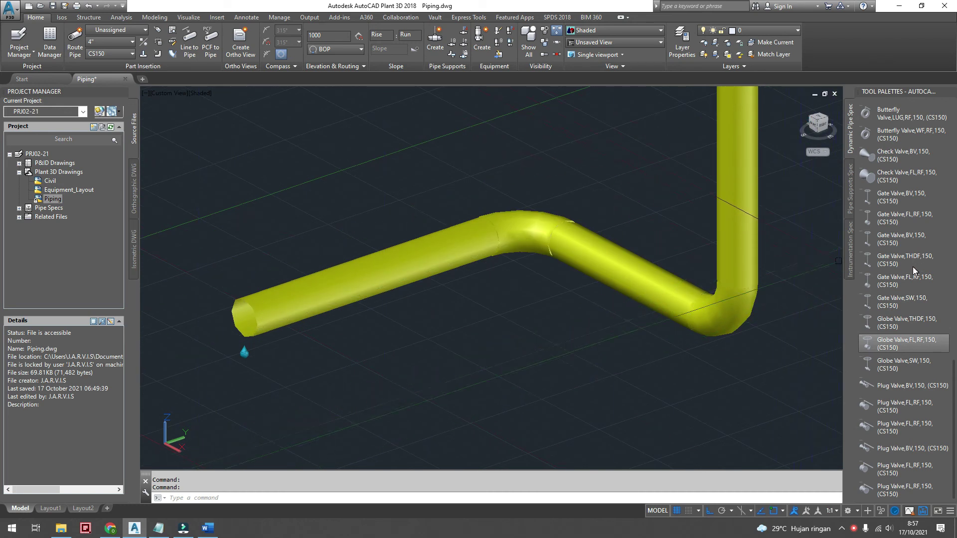
{"action": "scroll", "coordinate": [903, 261], "scroll_direction": "up", "scroll_amount": 3}
{"action": "scroll", "coordinate": [906, 259], "scroll_direction": "up", "scroll_amount": 3}
{"action": "scroll", "coordinate": [906, 261], "scroll_direction": "up", "scroll_amount": 3}
{"action": "scroll", "coordinate": [905, 261], "scroll_direction": "down", "scroll_amount": 2}
{"action": "scroll", "coordinate": [905, 261], "scroll_direction": "down", "scroll_amount": 2}
{"action": "scroll", "coordinate": [905, 261], "scroll_direction": "down", "scroll_amount": 2}
{"action": "scroll", "coordinate": [905, 261], "scroll_direction": "down", "scroll_amount": 2}
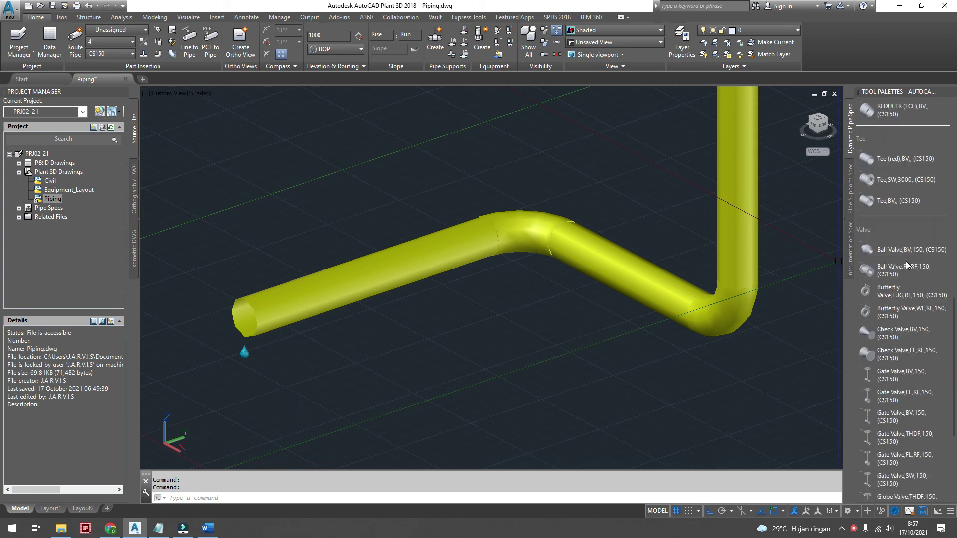
{"action": "scroll", "coordinate": [906, 261], "scroll_direction": "up", "scroll_amount": 3}
{"action": "scroll", "coordinate": [905, 261], "scroll_direction": "up", "scroll_amount": 2}
{"action": "scroll", "coordinate": [906, 258], "scroll_direction": "up", "scroll_amount": 3}
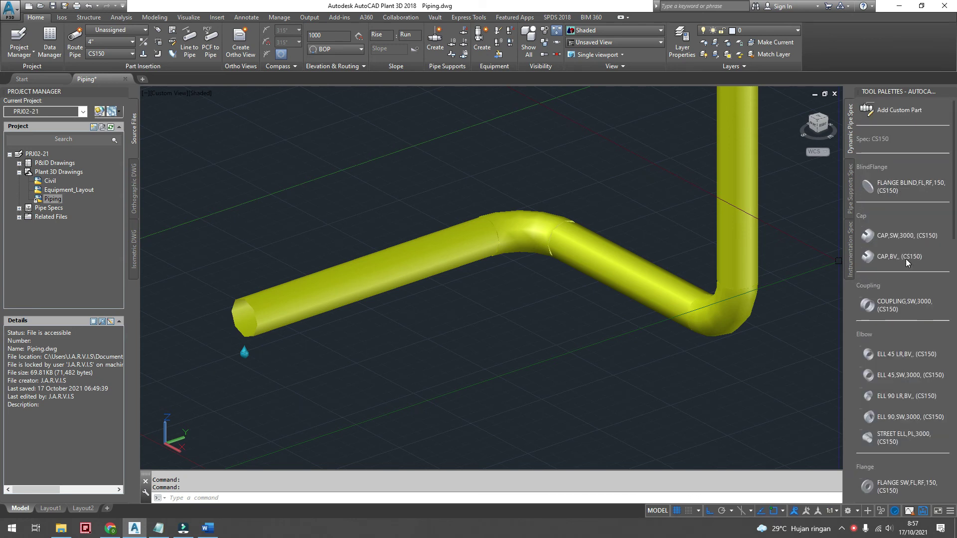
{"action": "scroll", "coordinate": [906, 259], "scroll_direction": "down", "scroll_amount": 1}
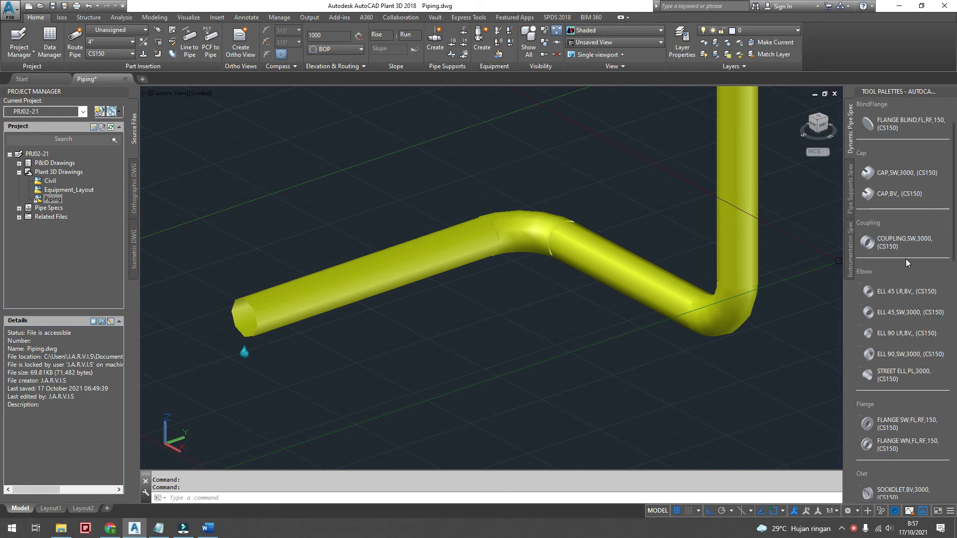
Attach an ELL 90 LR,BV elbow to the pipe run's left end
{"action": "left_click", "coordinate": [890, 335]}
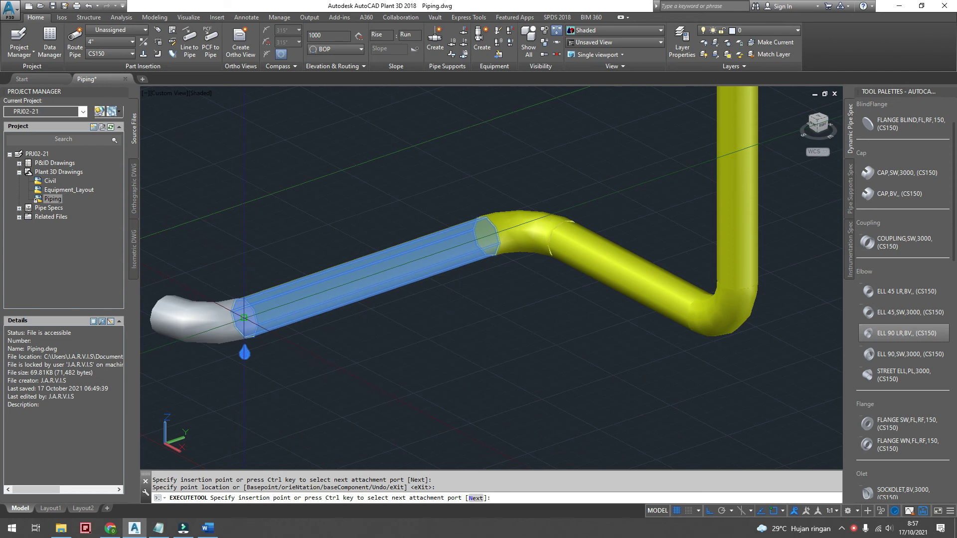
{"action": "left_click", "coordinate": [247, 319]}
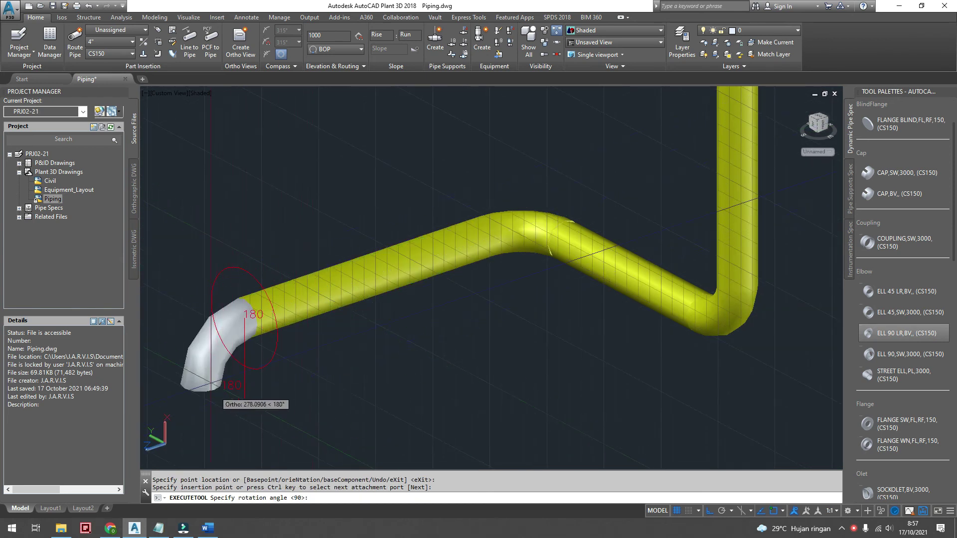
{"action": "middle_click_drag", "start_coordinate": [244, 272], "coordinate": [324, 275]}
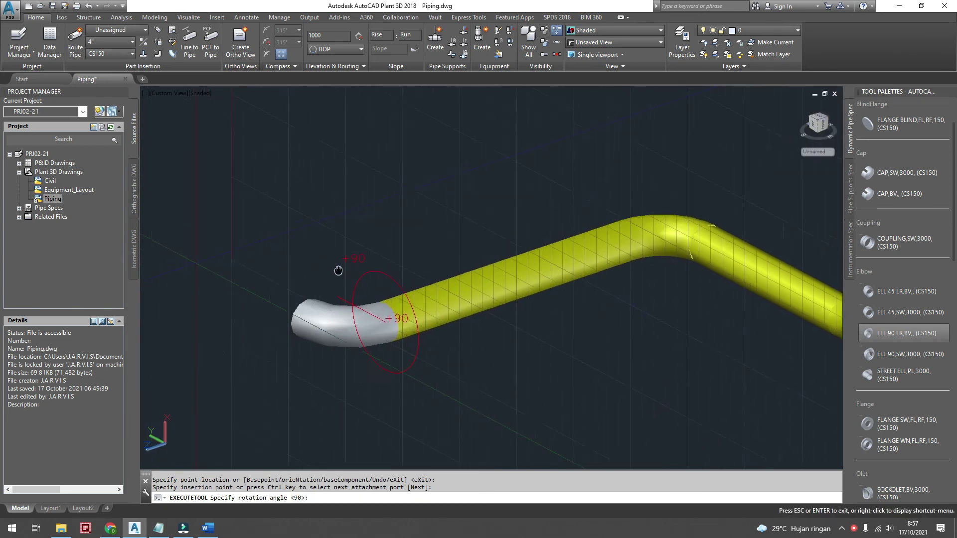
{"action": "left_click", "coordinate": [321, 271]}
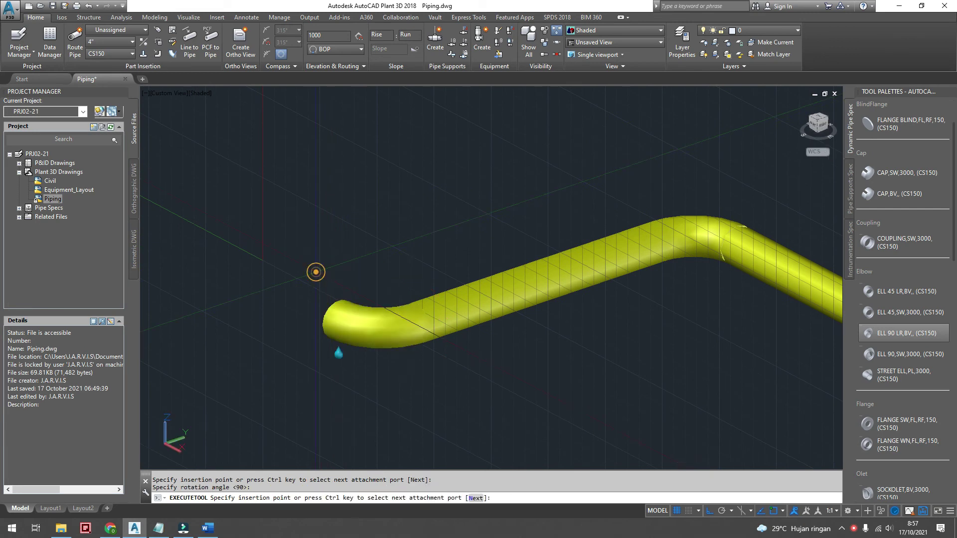
{"action": "right_click", "coordinate": [328, 279]}
{"action": "key", "text": "Escape"}
{"action": "key", "text": "Escape"}
Substitute the new elbow with the 45° long-radius elbow
{"action": "scroll", "coordinate": [315, 271], "scroll_direction": "down", "scroll_amount": 3}
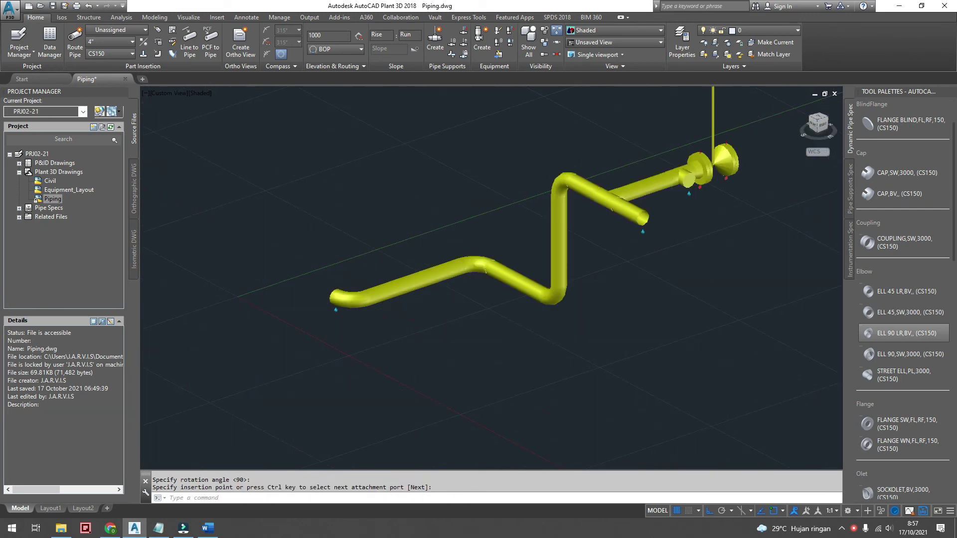
{"action": "scroll", "coordinate": [338, 292], "scroll_direction": "up", "scroll_amount": 3}
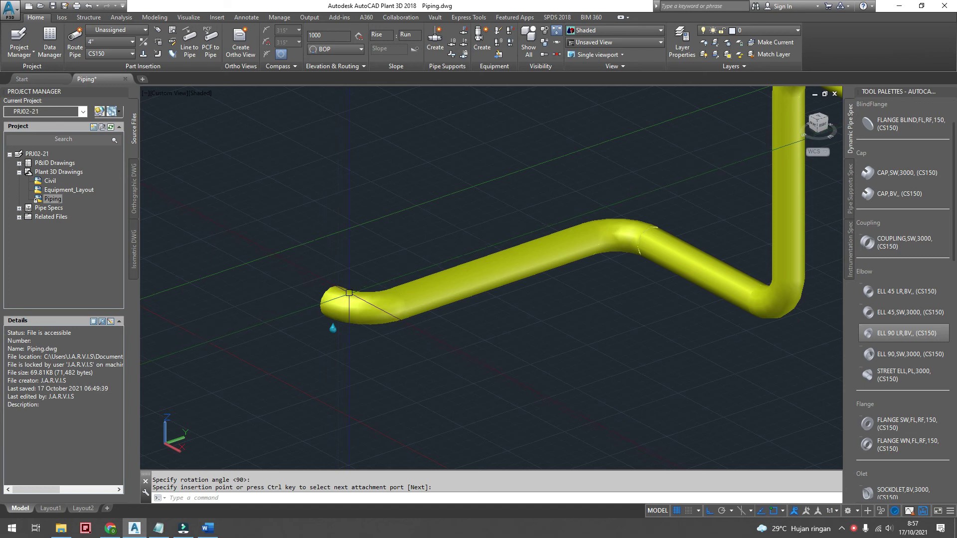
{"action": "left_click", "coordinate": [349, 293]}
{"action": "left_click", "coordinate": [356, 336]}
{"action": "left_click", "coordinate": [372, 343]}
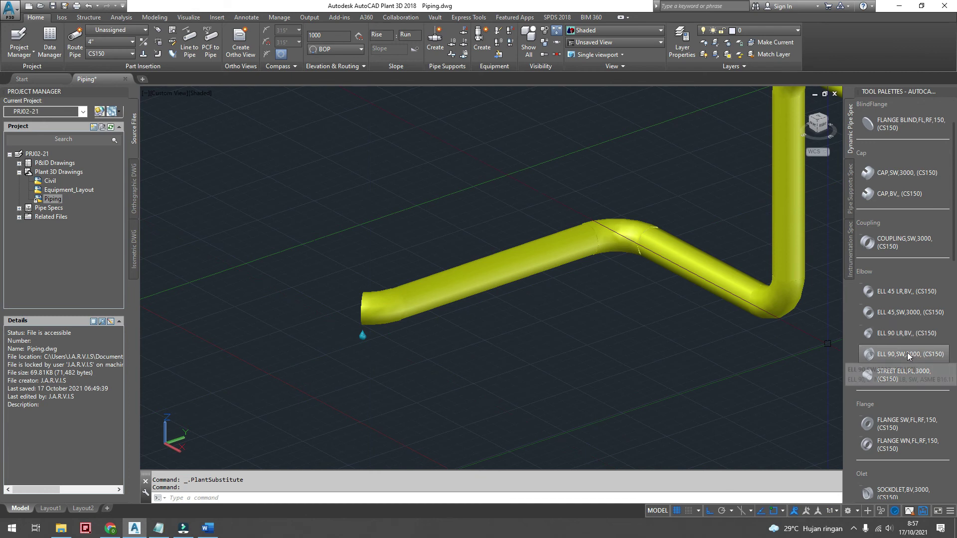
Insert a Tee,BV midway along the lower straight pipe with its branch rotated into place
{"action": "scroll", "coordinate": [907, 352], "scroll_direction": "down", "scroll_amount": 3}
{"action": "scroll", "coordinate": [907, 352], "scroll_direction": "down", "scroll_amount": 3}
{"action": "scroll", "coordinate": [907, 354], "scroll_direction": "down", "scroll_amount": 3}
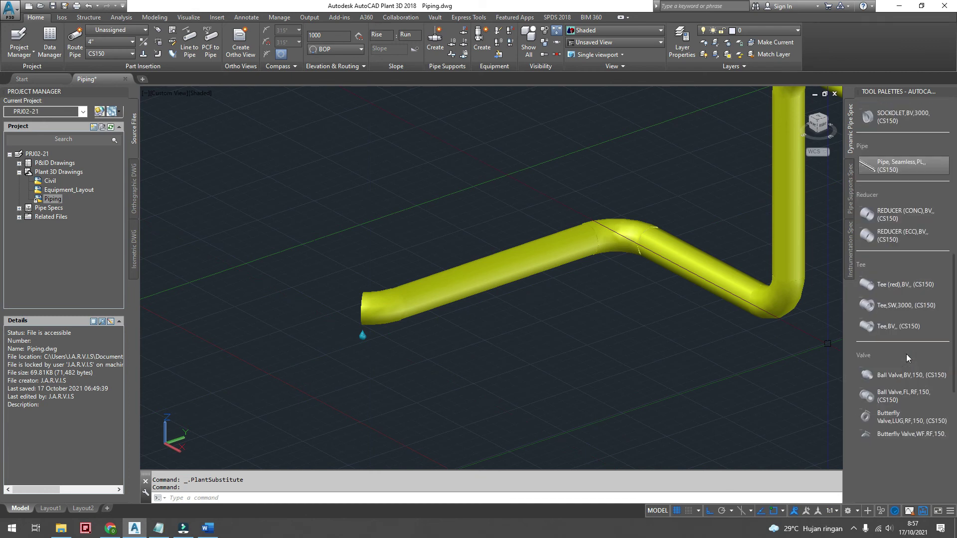
{"action": "left_click", "coordinate": [893, 326]}
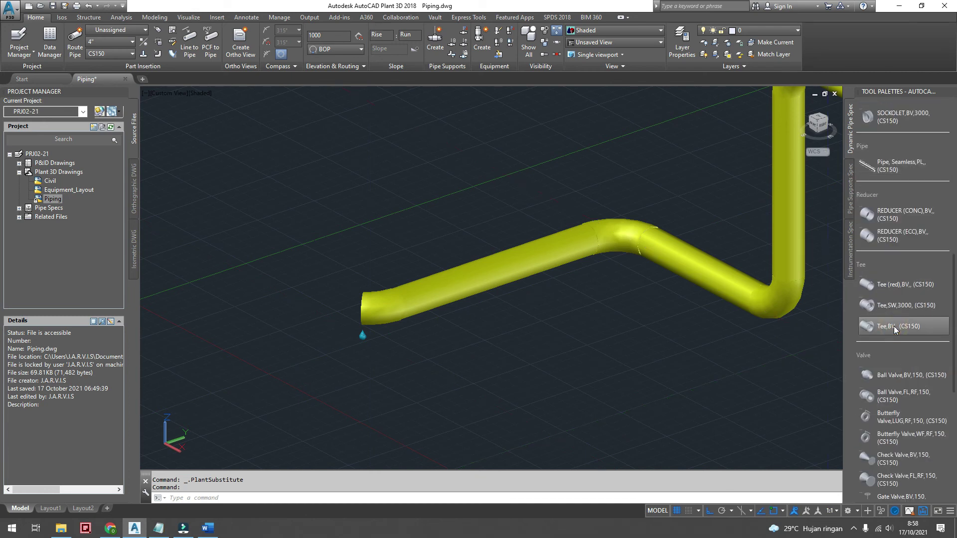
{"action": "left_click", "coordinate": [492, 273]}
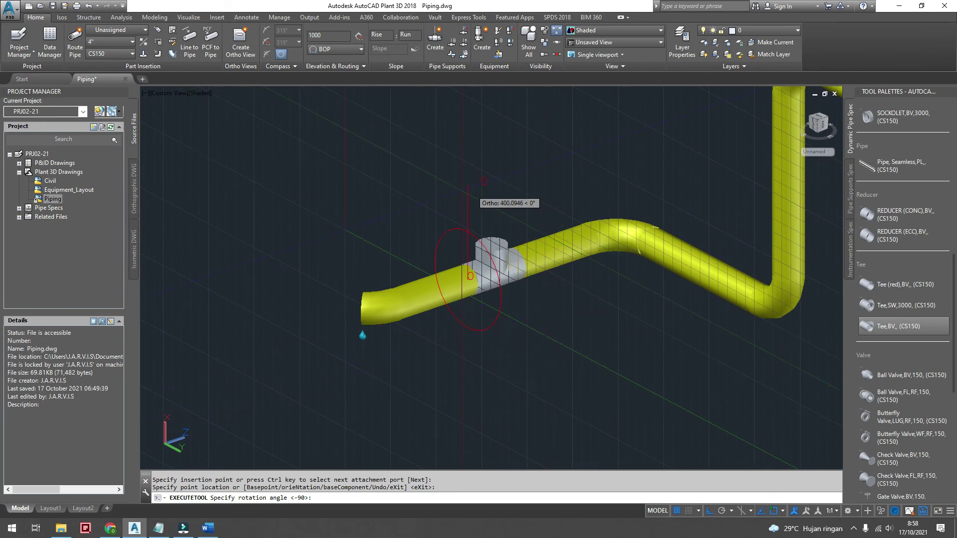
{"action": "left_click", "coordinate": [572, 329]}
{"action": "right_click", "coordinate": [572, 375]}
{"action": "left_click", "coordinate": [590, 384]}
Swap the new tee for the 4"x3" reducing tee
{"action": "left_click", "coordinate": [501, 290]}
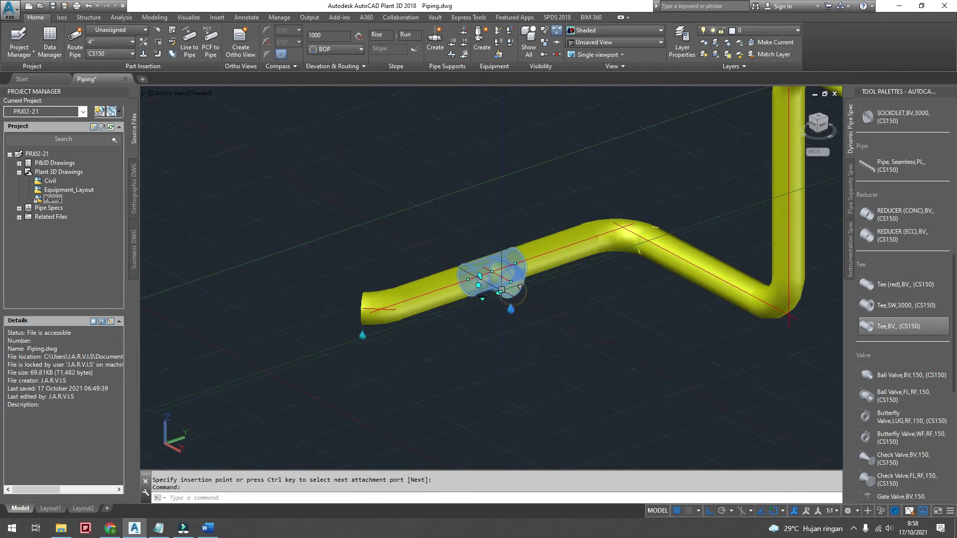
{"action": "left_click", "coordinate": [482, 299]}
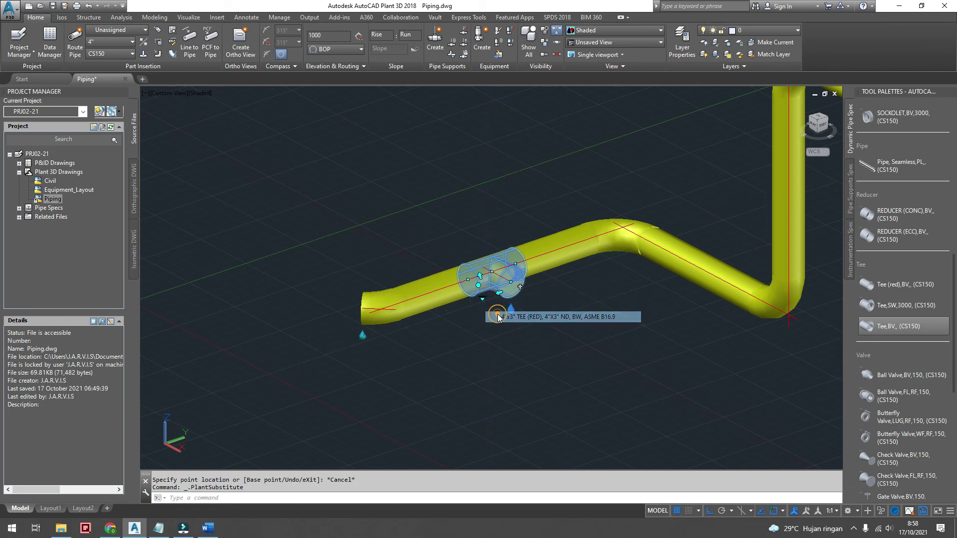
{"action": "left_click", "coordinate": [498, 314]}
{"action": "scroll", "coordinate": [384, 301], "scroll_direction": "down", "scroll_amount": 5}
Place a Ball Valve,FL,RF,150 from the palette on the upper branch pipe's open end
{"action": "scroll", "coordinate": [504, 281], "scroll_direction": "up", "scroll_amount": 2}
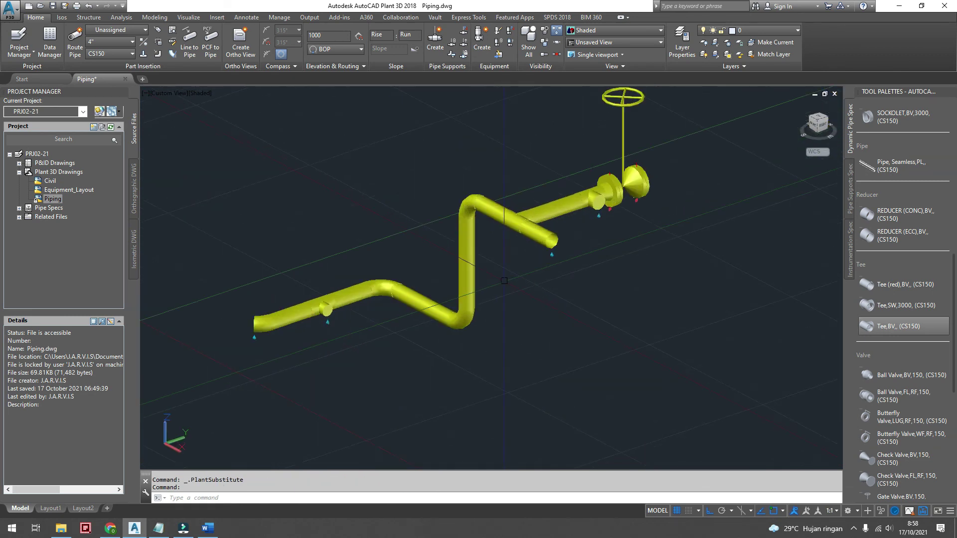
{"action": "scroll", "coordinate": [507, 299], "scroll_direction": "up", "scroll_amount": 2}
{"action": "scroll", "coordinate": [509, 303], "scroll_direction": "up", "scroll_amount": 1}
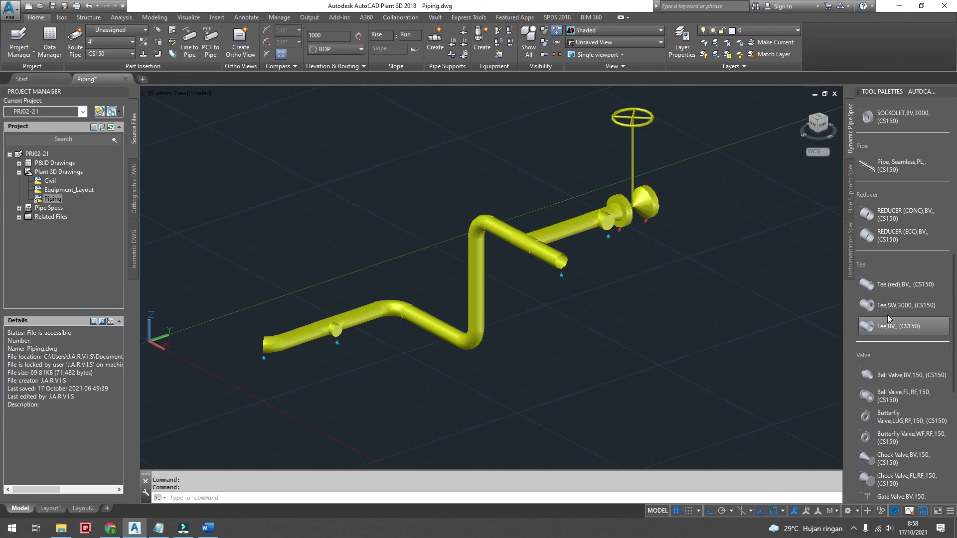
{"action": "scroll", "coordinate": [888, 317], "scroll_direction": "down", "scroll_amount": 3}
{"action": "scroll", "coordinate": [890, 319], "scroll_direction": "down", "scroll_amount": 2}
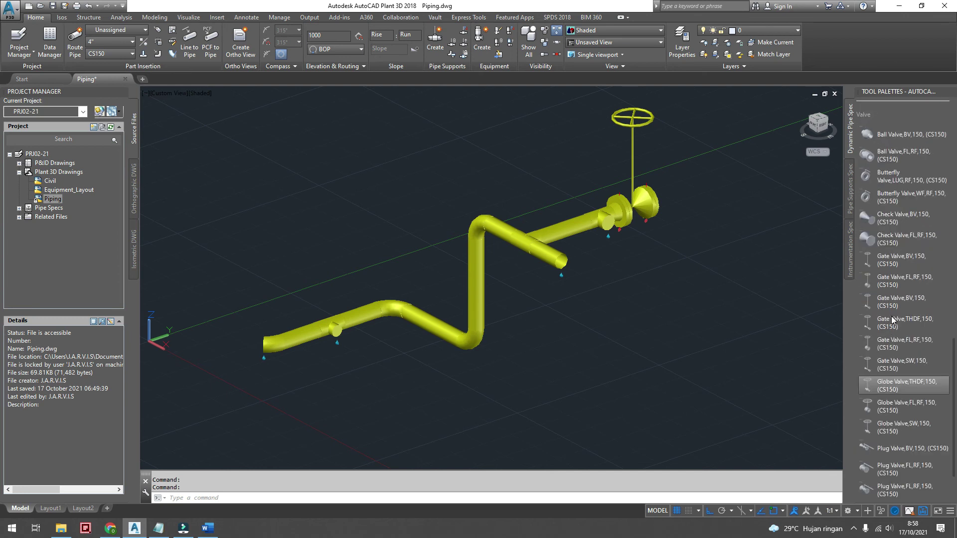
{"action": "scroll", "coordinate": [885, 303], "scroll_direction": "up", "scroll_amount": 1}
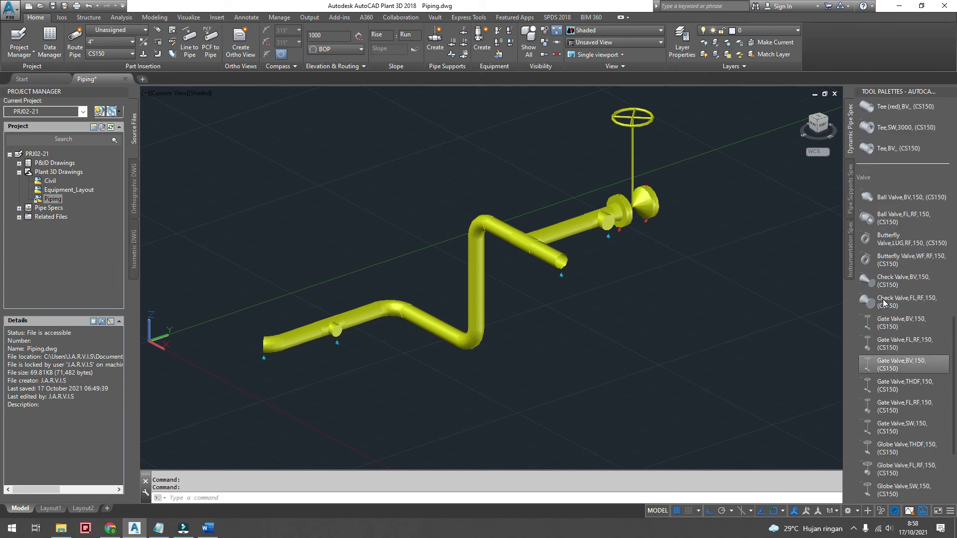
{"action": "left_click", "coordinate": [888, 220]}
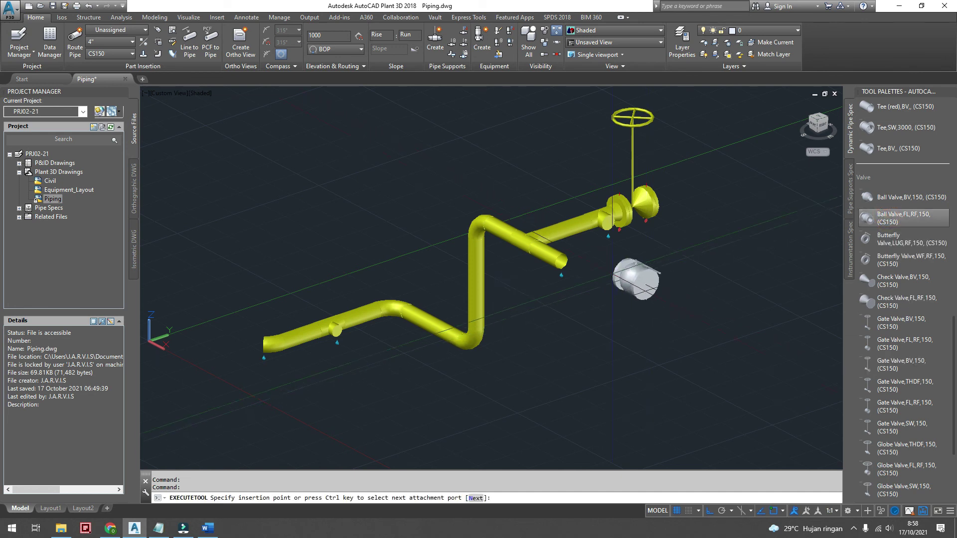
{"action": "left_click", "coordinate": [568, 261]}
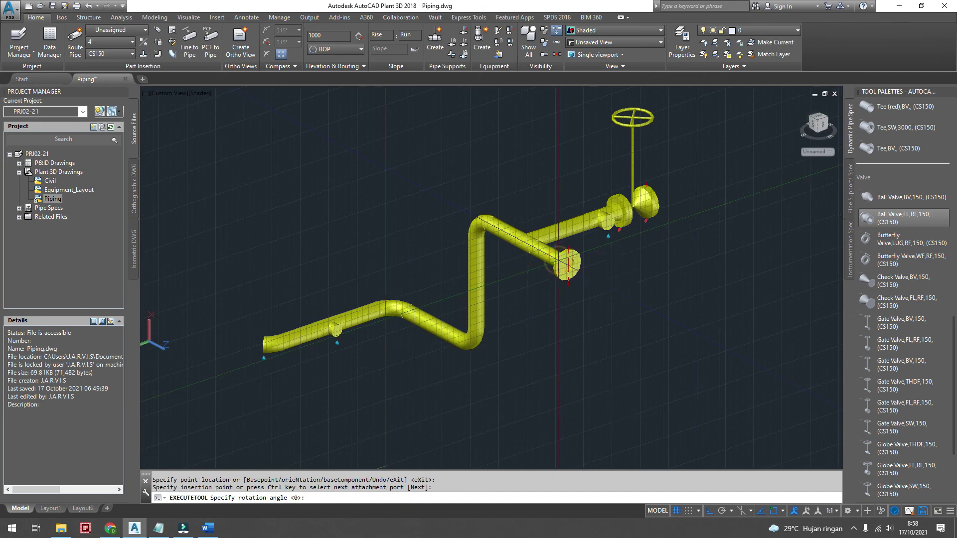
{"action": "left_click", "coordinate": [566, 196]}
{"action": "right_click", "coordinate": [562, 191]}
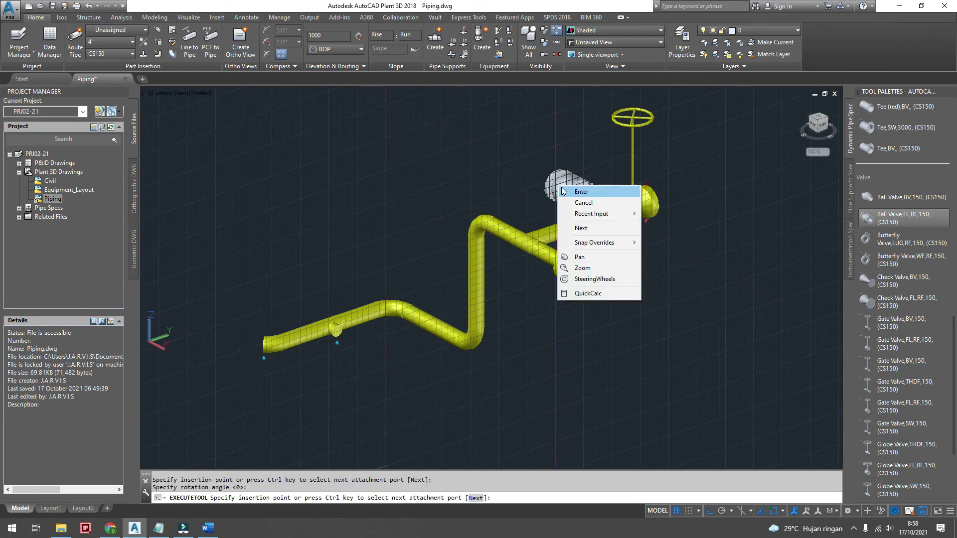
{"action": "left_click", "coordinate": [567, 192]}
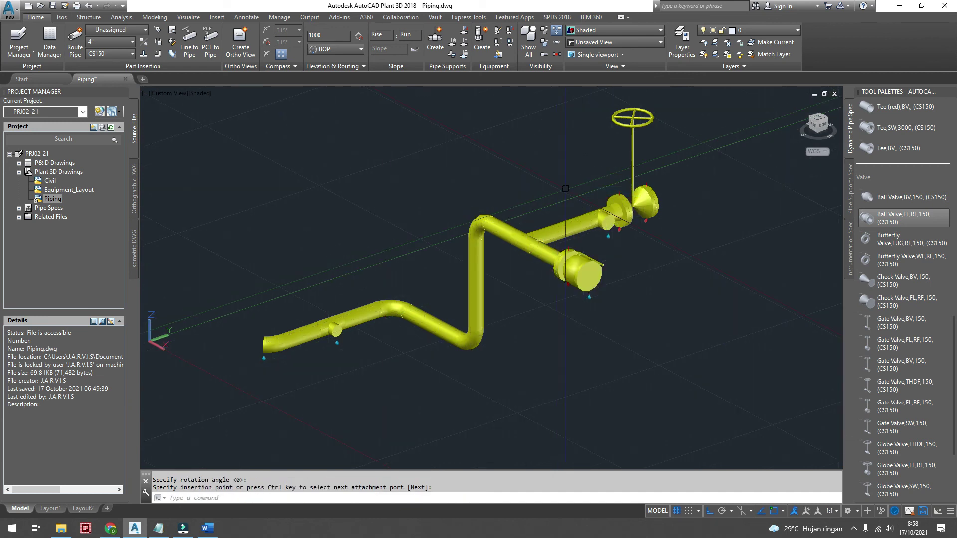
{"action": "scroll", "coordinate": [898, 298], "scroll_direction": "up", "scroll_amount": 4}
{"action": "scroll", "coordinate": [898, 298], "scroll_direction": "up", "scroll_amount": 3}
{"action": "scroll", "coordinate": [897, 298], "scroll_direction": "up", "scroll_amount": 2}
{"action": "scroll", "coordinate": [898, 298], "scroll_direction": "up", "scroll_amount": 2}
{"action": "scroll", "coordinate": [897, 298], "scroll_direction": "up", "scroll_amount": 1}
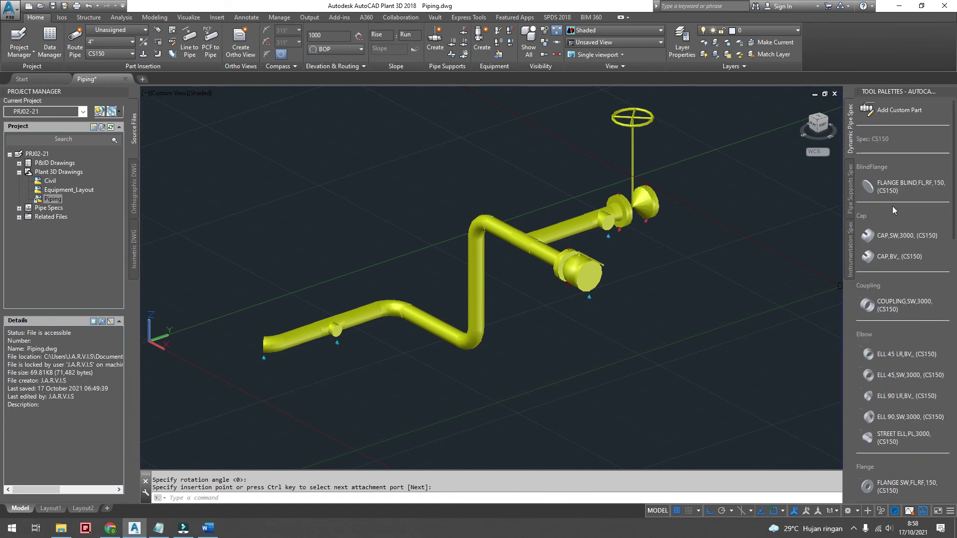
Cap the ball valve's outer flange with a FLANGE BLIND,FL,RF,150
{"action": "left_click", "coordinate": [892, 190]}
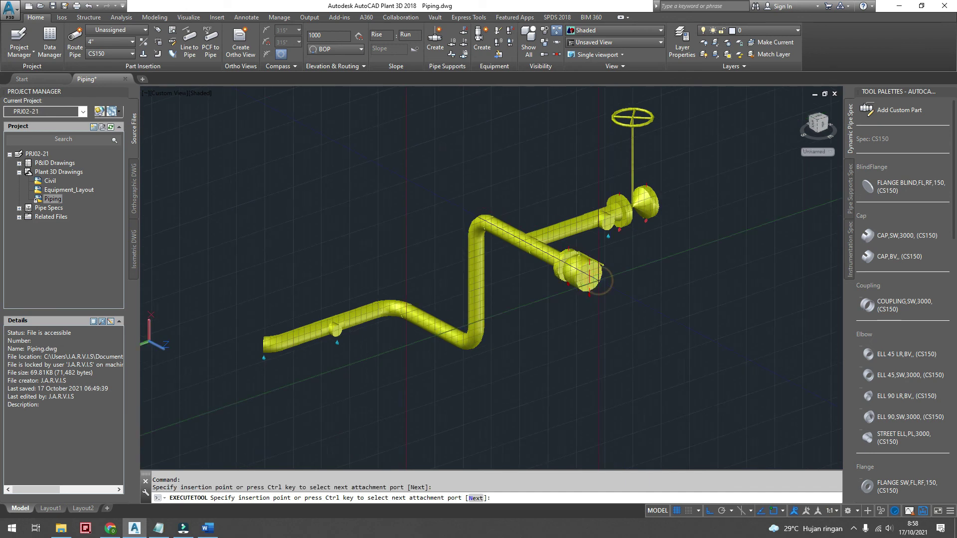
{"action": "left_click", "coordinate": [591, 276]}
{"action": "right_click", "coordinate": [661, 275]}
{"action": "left_click", "coordinate": [673, 276]}
{"action": "scroll", "coordinate": [596, 283], "scroll_direction": "up", "scroll_amount": 3}
{"action": "scroll", "coordinate": [596, 283], "scroll_direction": "down", "scroll_amount": 2}
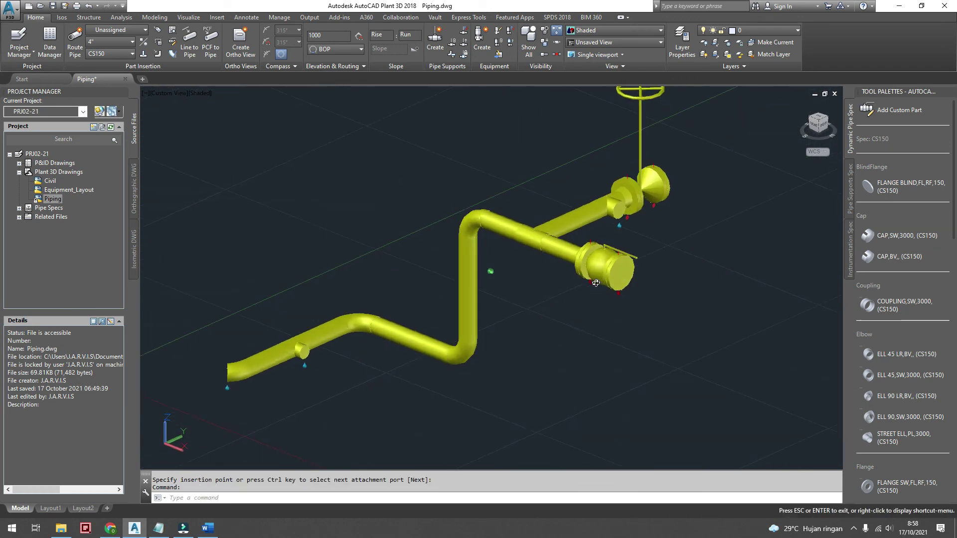
{"action": "mouse_move", "coordinate": [596, 283]}
{"action": "middle_mouse_down"}
{"action": "mouse_move", "coordinate": [567, 325]}
{"action": "mouse_move", "coordinate": [610, 337]}
{"action": "middle_mouse_up"}
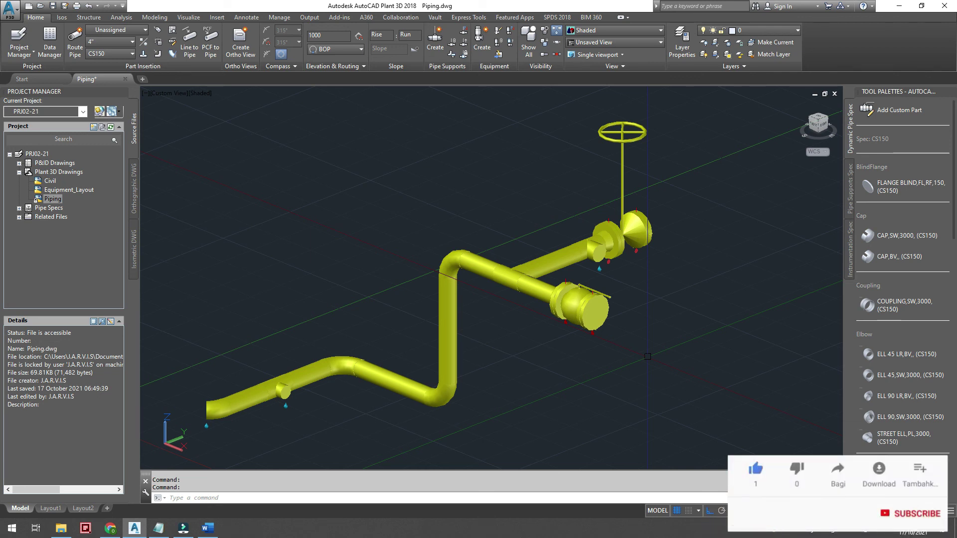
{"action": "middle_click_drag", "start_coordinate": [648, 356], "coordinate": [632, 320]}
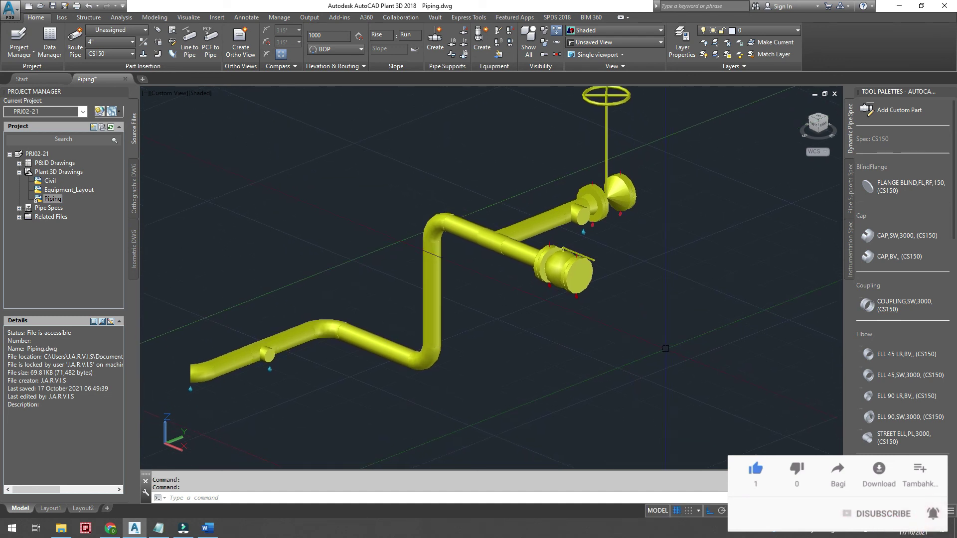